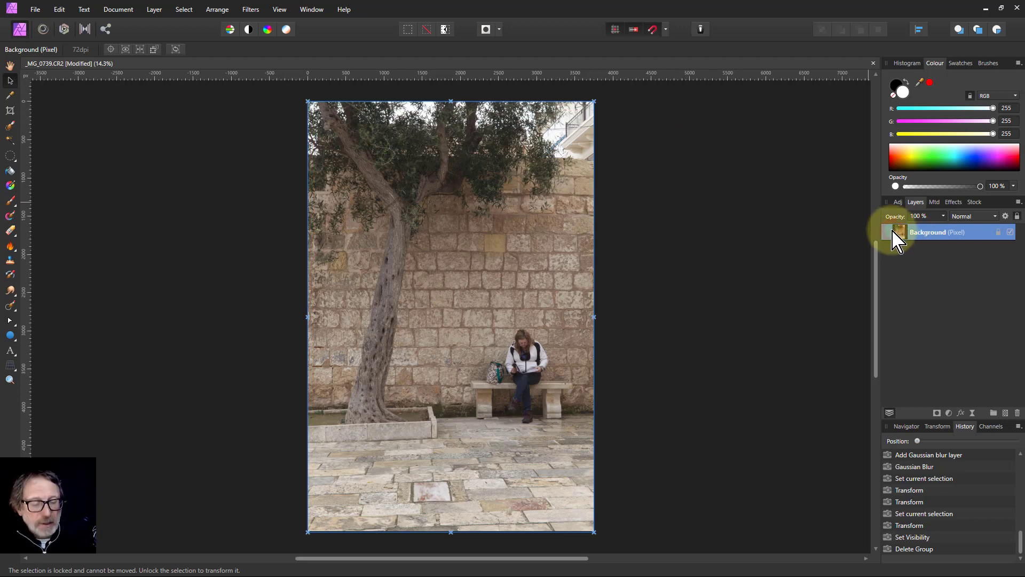
- Toggle the grid on over the bench photo with Ctrl+'
key("ctrl+apostrophe")
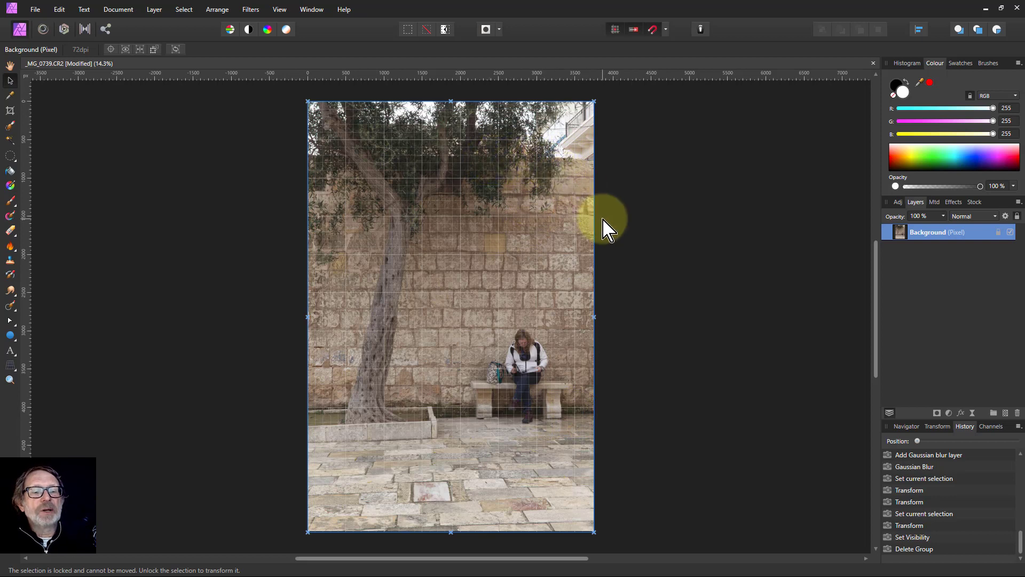
- Apply a perspective correction, pulling the bottom-right corner down and the top-right corner up
left_click(11, 365)
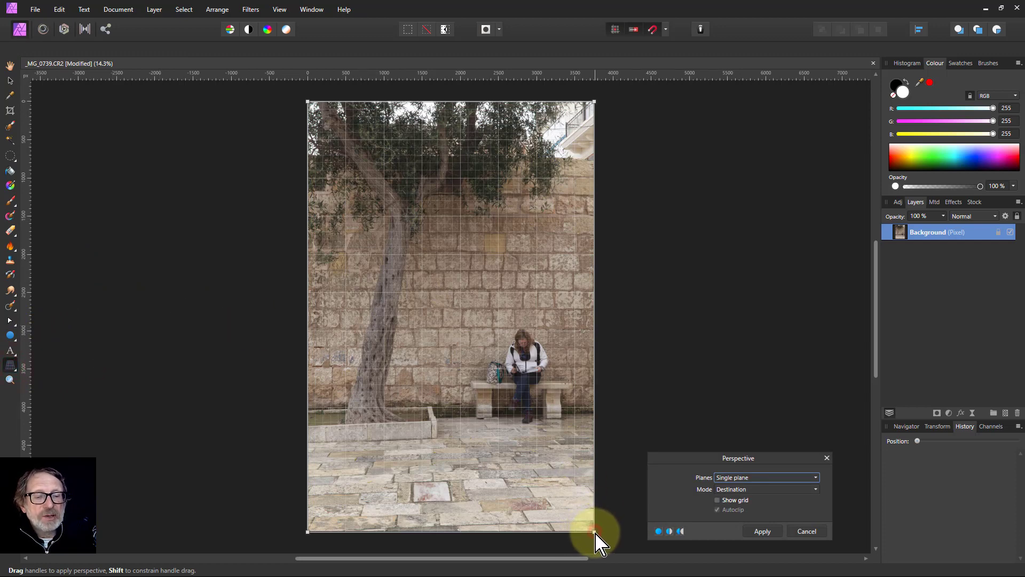
left_click_drag(595, 537, 595, 543)
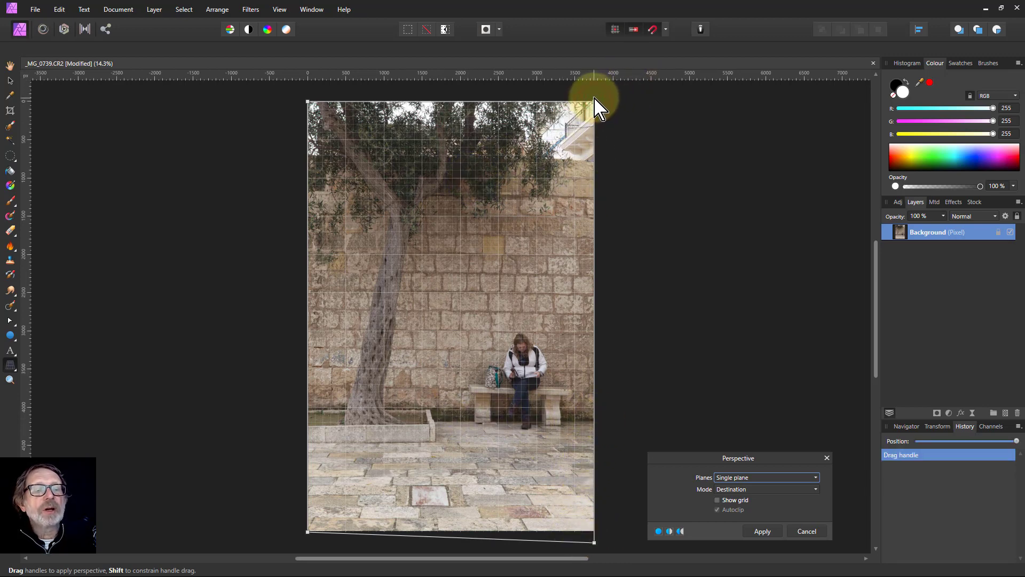
left_click_drag(595, 98, 595, 97)
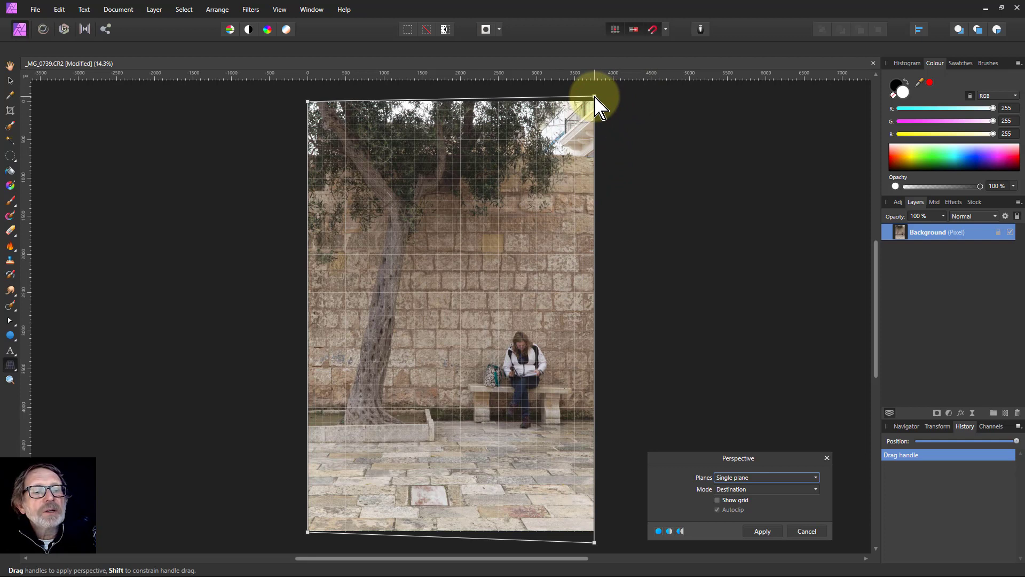
left_click_drag(594, 97, 594, 96)
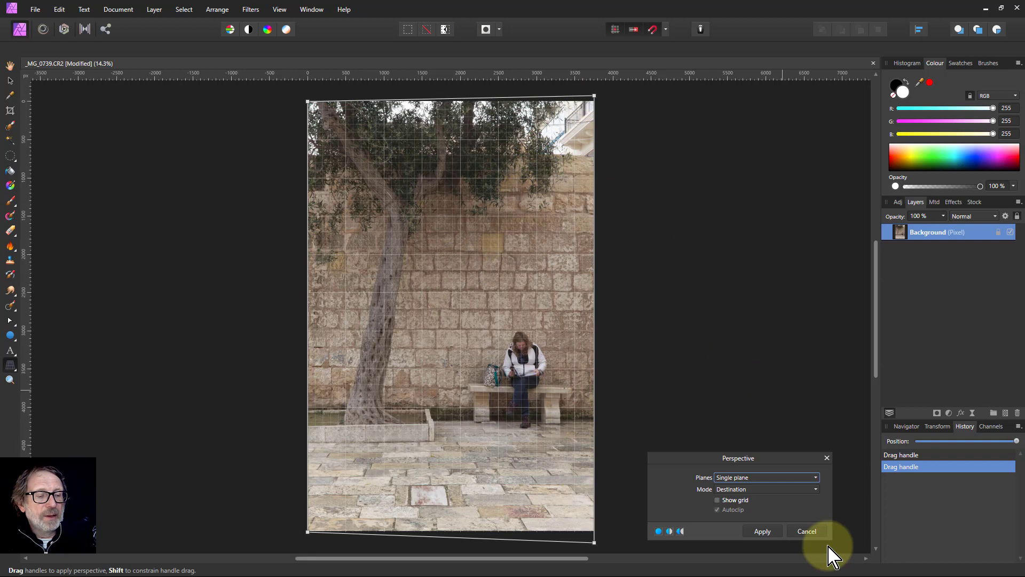
left_click(766, 531)
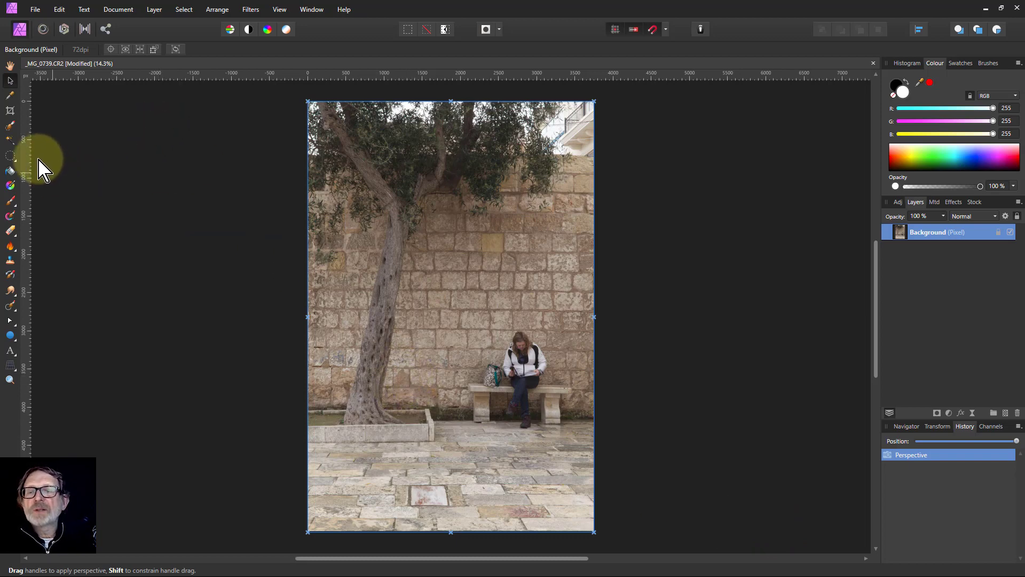
- Crop the top foliage, left edge, lower paving and right sliver, leaving 3137 × 3879 px
left_click(10, 111)
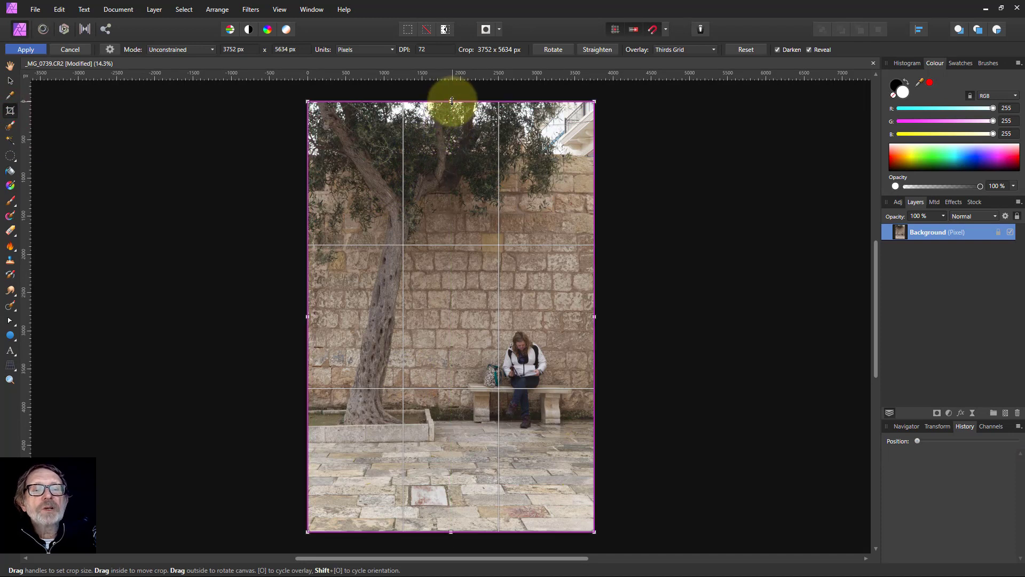
left_click_drag(451, 101, 464, 161)
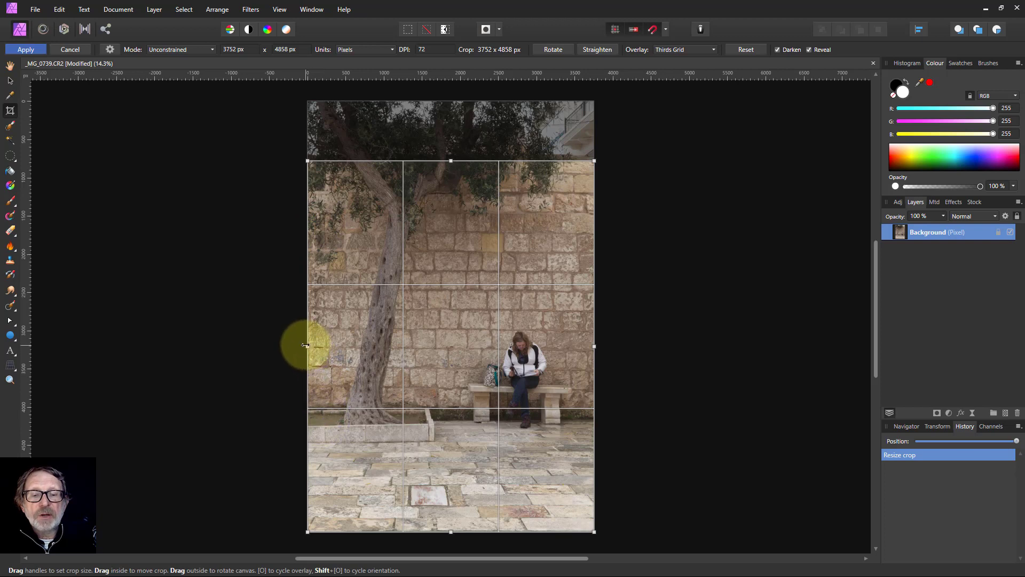
left_click_drag(307, 346, 339, 347)
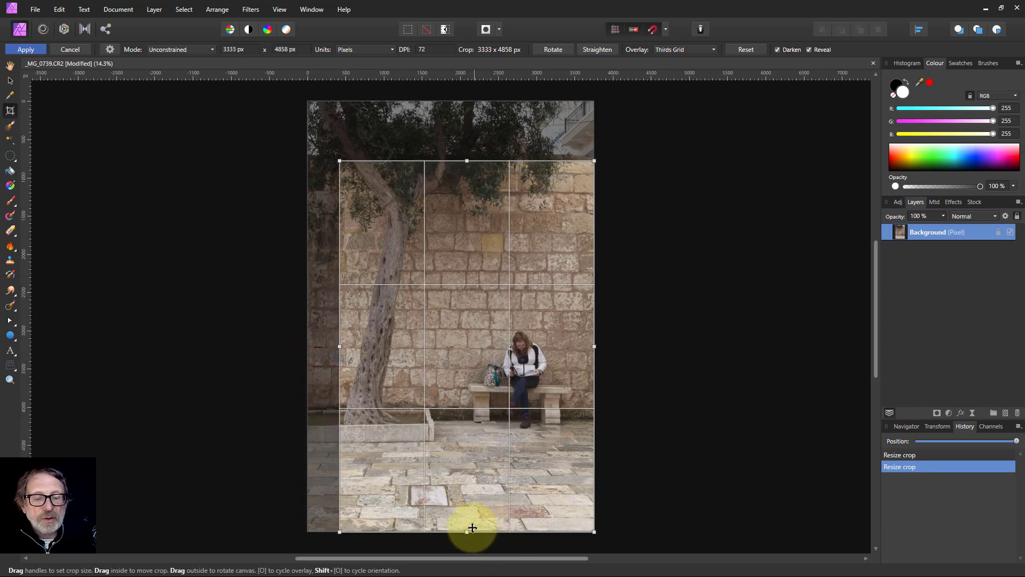
left_click_drag(468, 532, 468, 457)
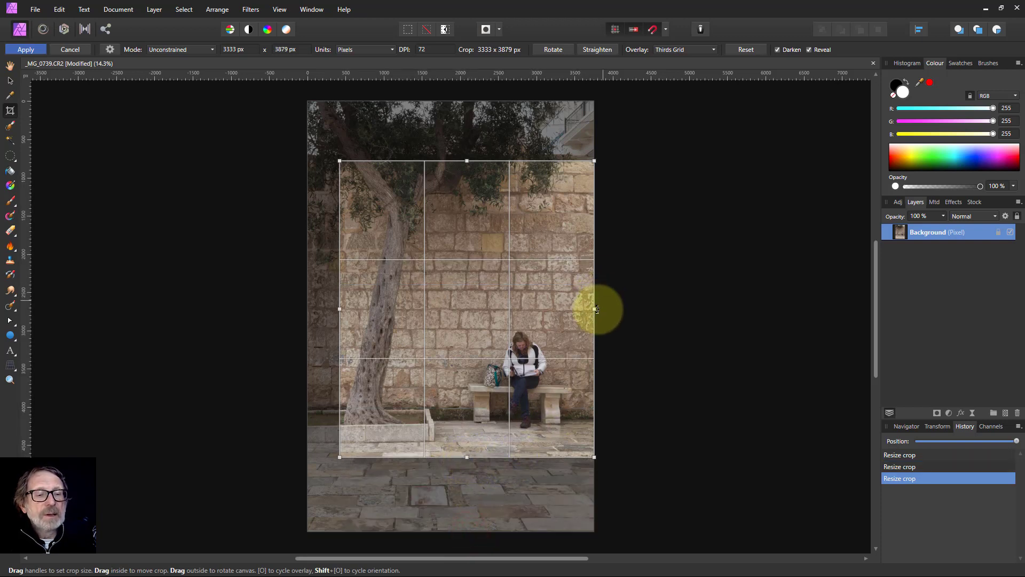
left_click_drag(590, 309, 579, 310)
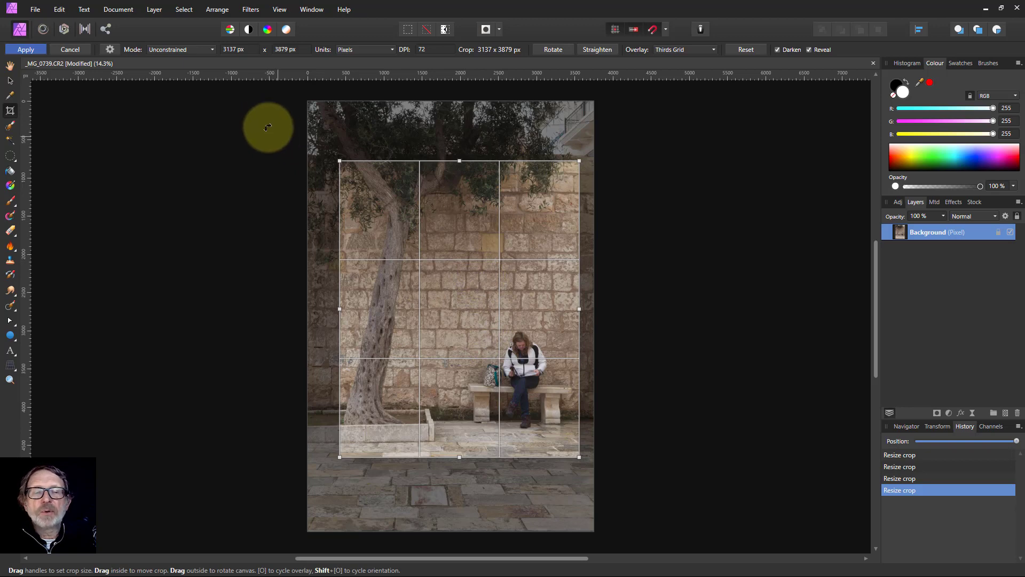
left_click(27, 50)
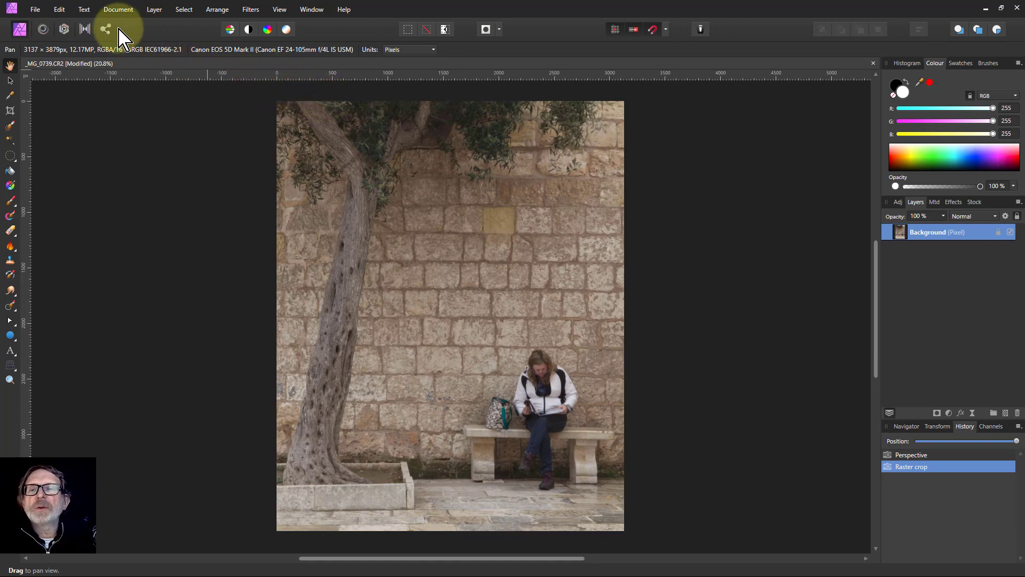
- Rasterise the Background layer and switch to the Tone Mapping persona
left_click(153, 10)
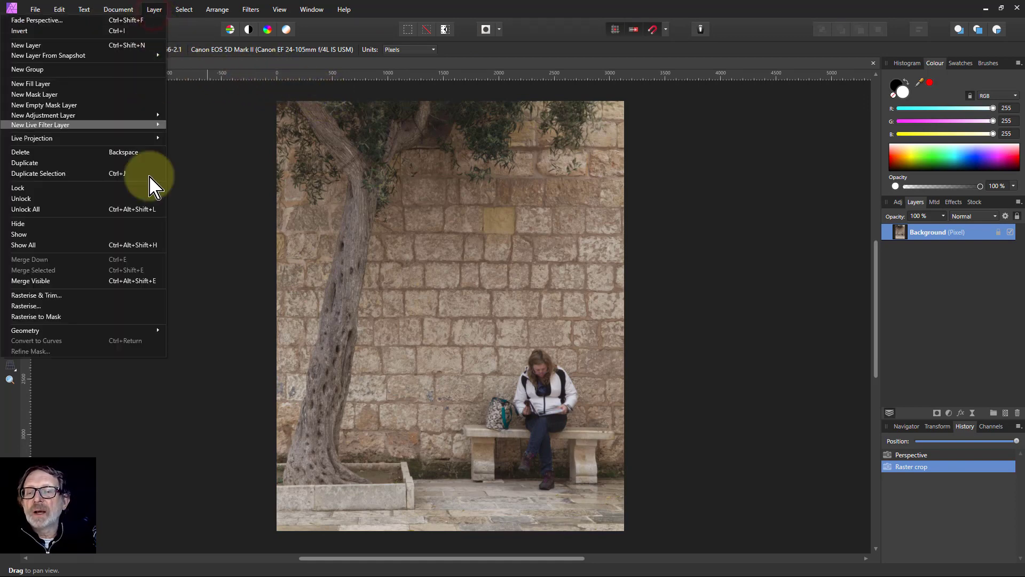
left_click(111, 296)
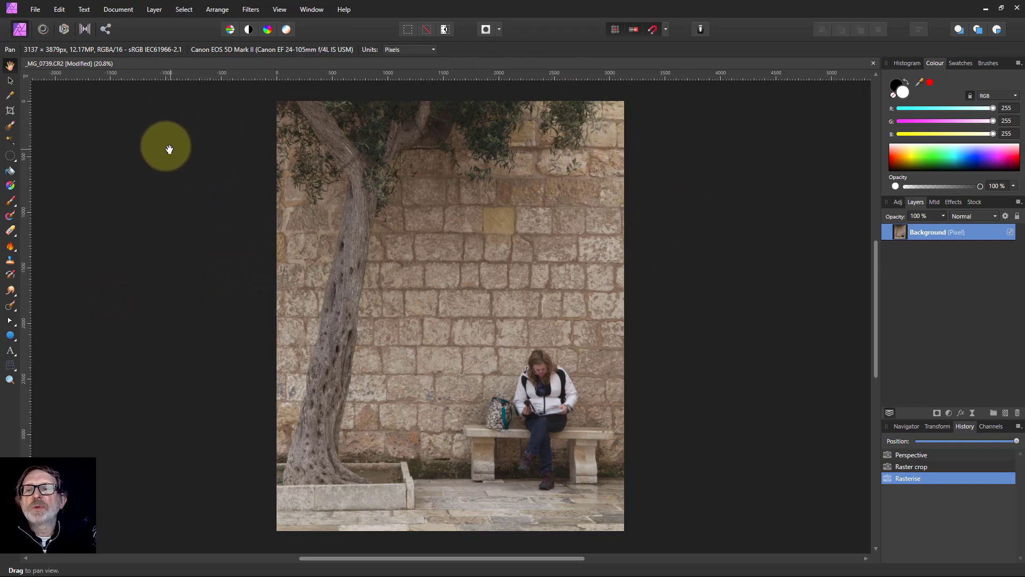
left_click(85, 30)
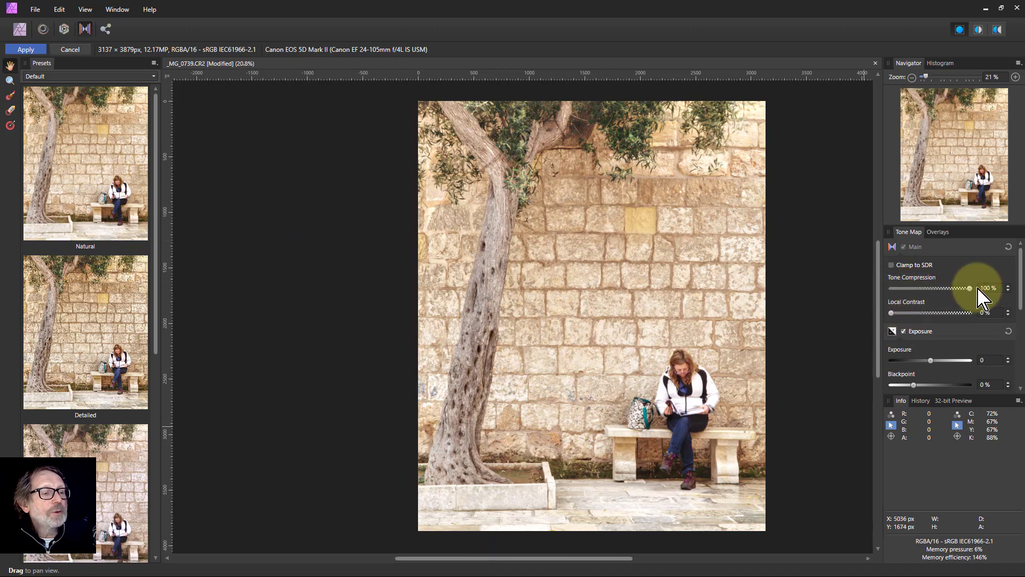
- Lower Tone Compression, raise Local Contrast, and apply the tone map
mouse_move(970, 290)
left_mouse_down()
mouse_move(906, 294)
mouse_move(973, 294)
left_mouse_up()
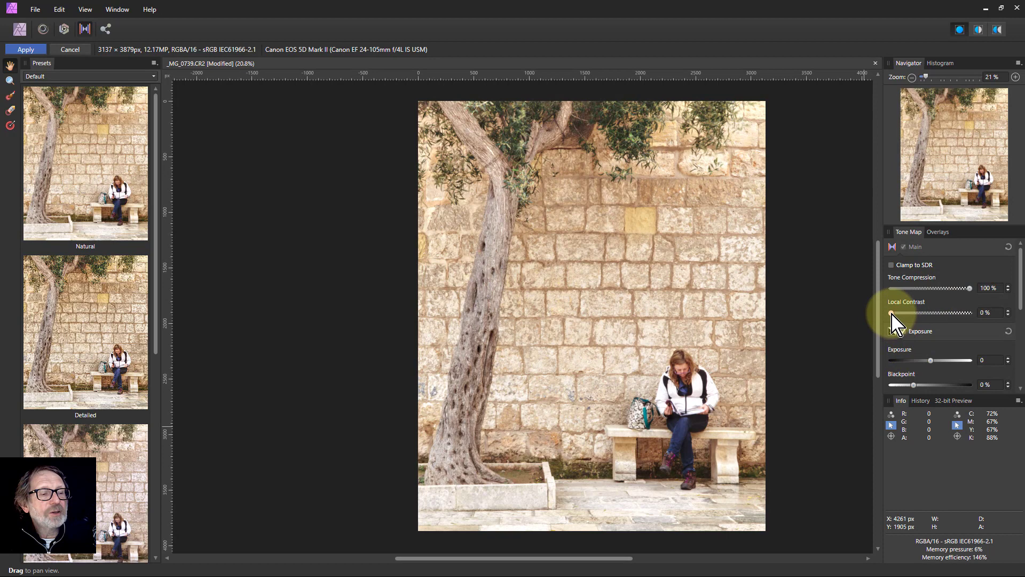
mouse_move(896, 316)
left_mouse_down()
mouse_move(997, 322)
mouse_move(880, 327)
left_mouse_up()
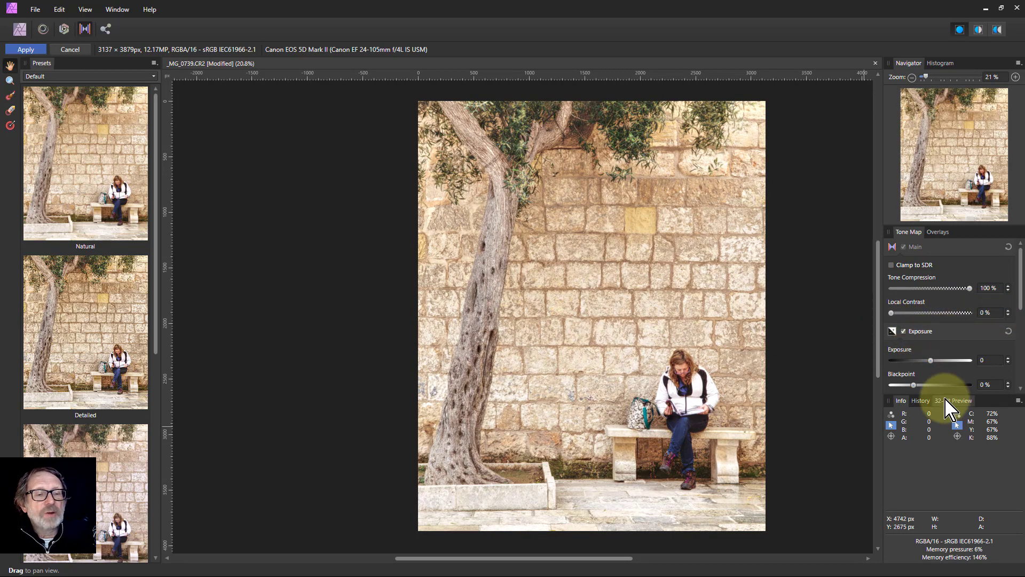
left_click(26, 49)
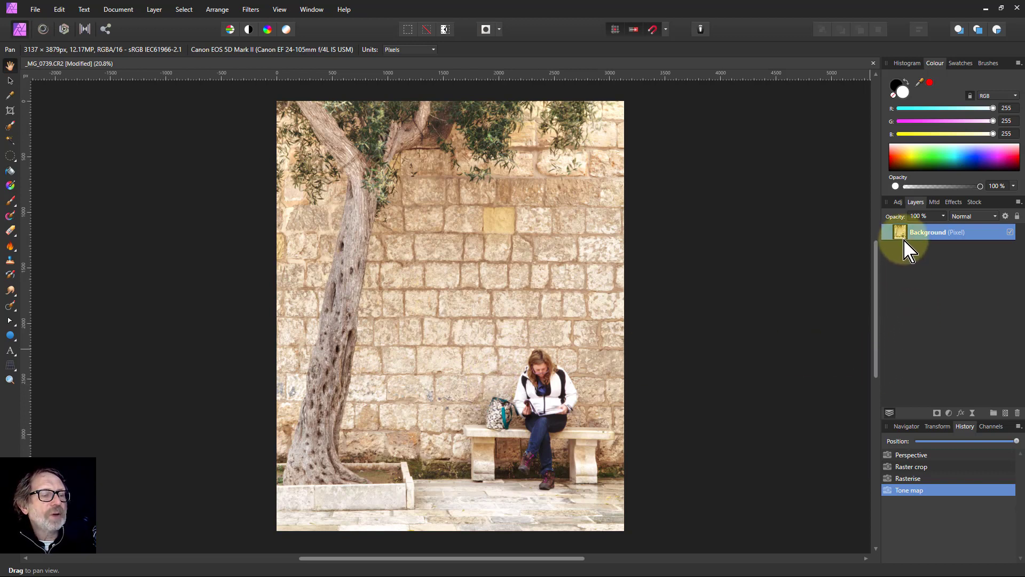
- Add a new fill layer over the photo and make it black
left_click(156, 12)
left_click(142, 95)
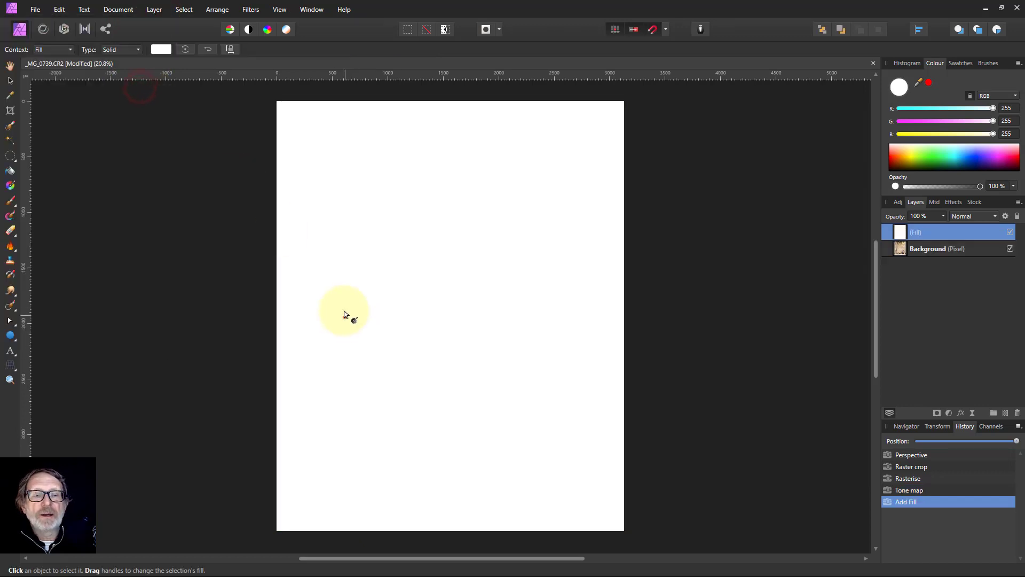
left_click(162, 49)
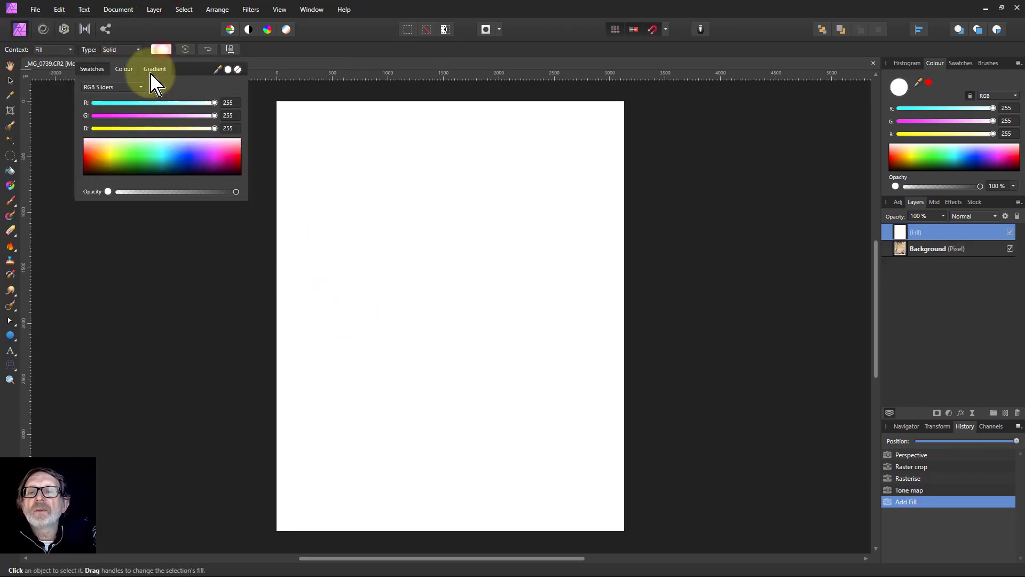
left_click(155, 170)
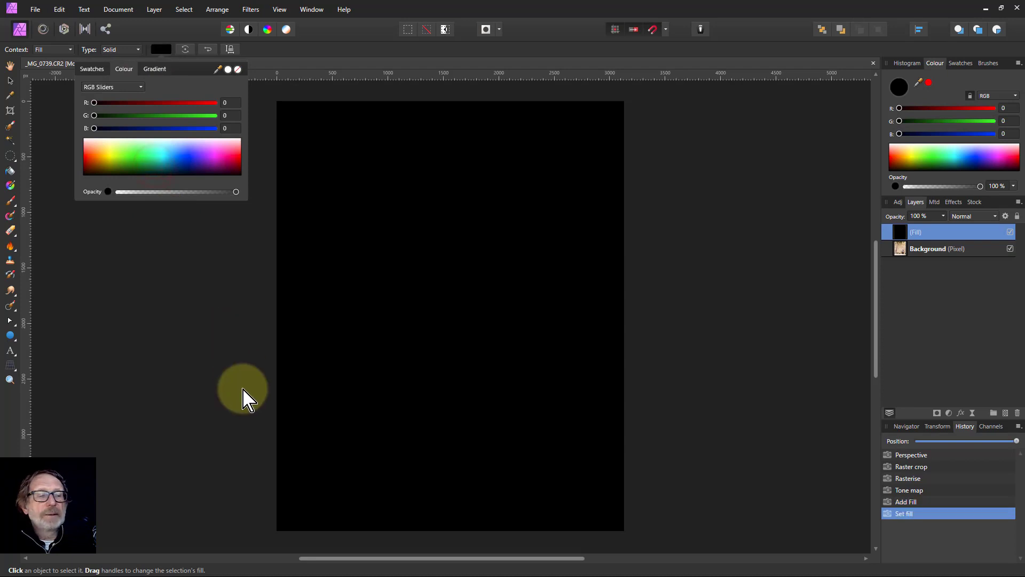
left_click(875, 234)
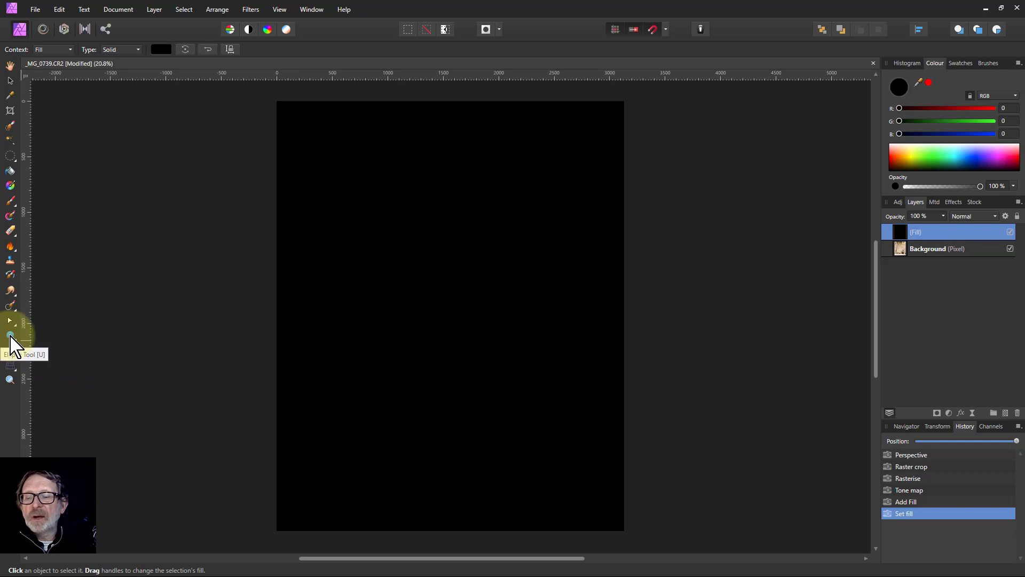
- Draw a white-filled ellipse in the middle of the image, selecting it with the fill layer
left_click(10, 335)
left_click_drag(417, 246, 543, 425)
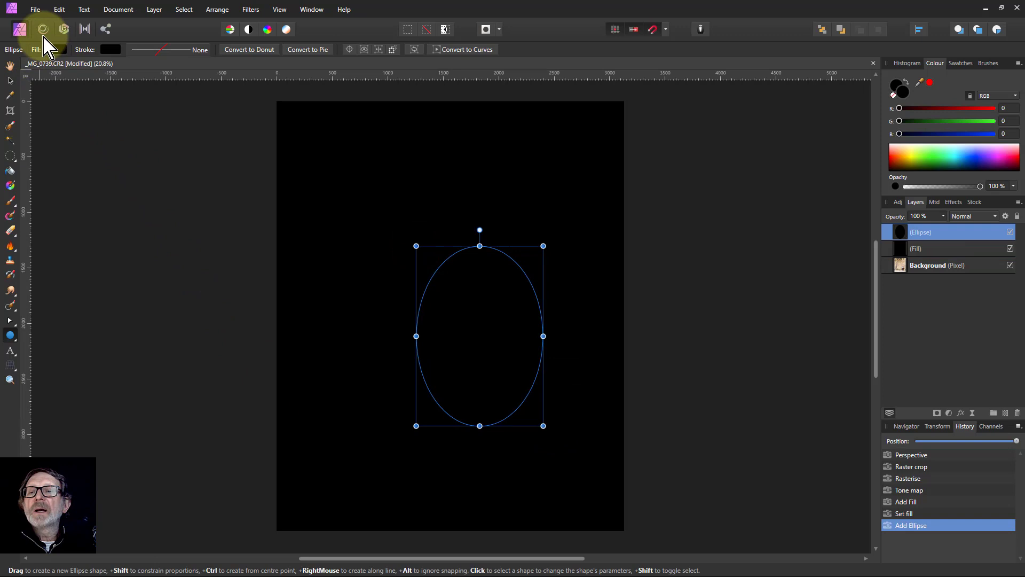
left_click(53, 49)
left_click(68, 144)
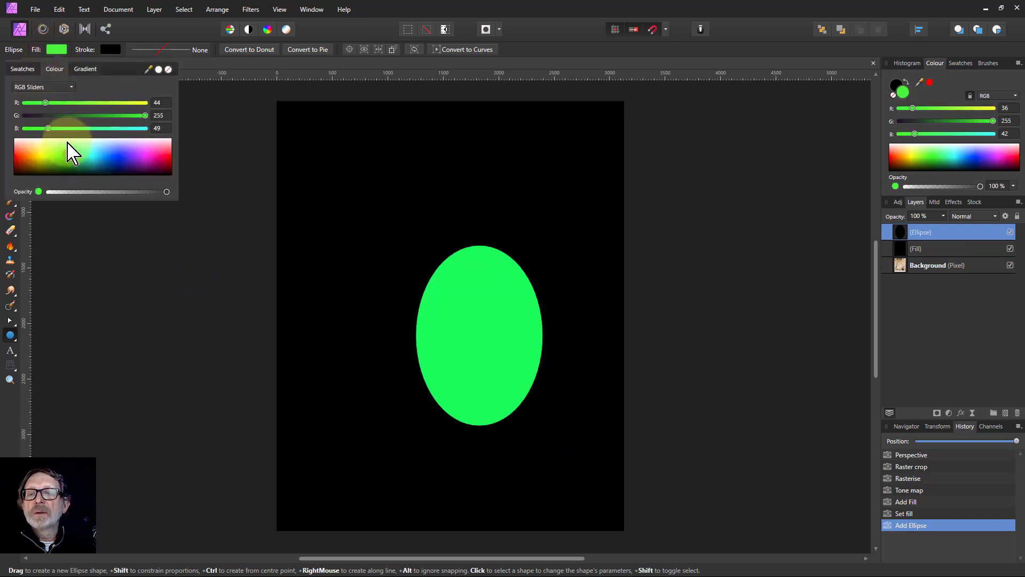
left_click_drag(72, 154, 80, 131)
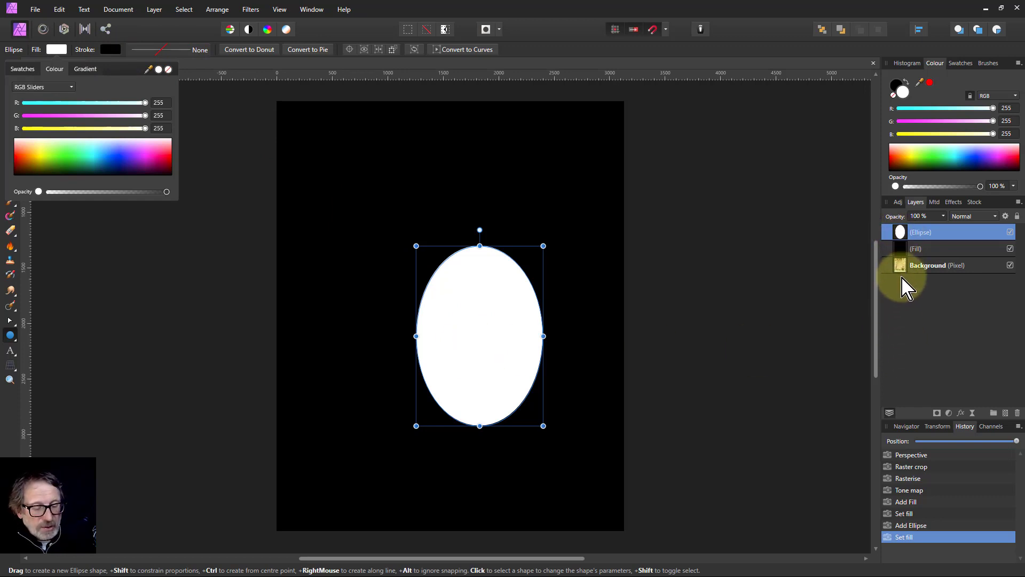
left_click(933, 248, "shift")
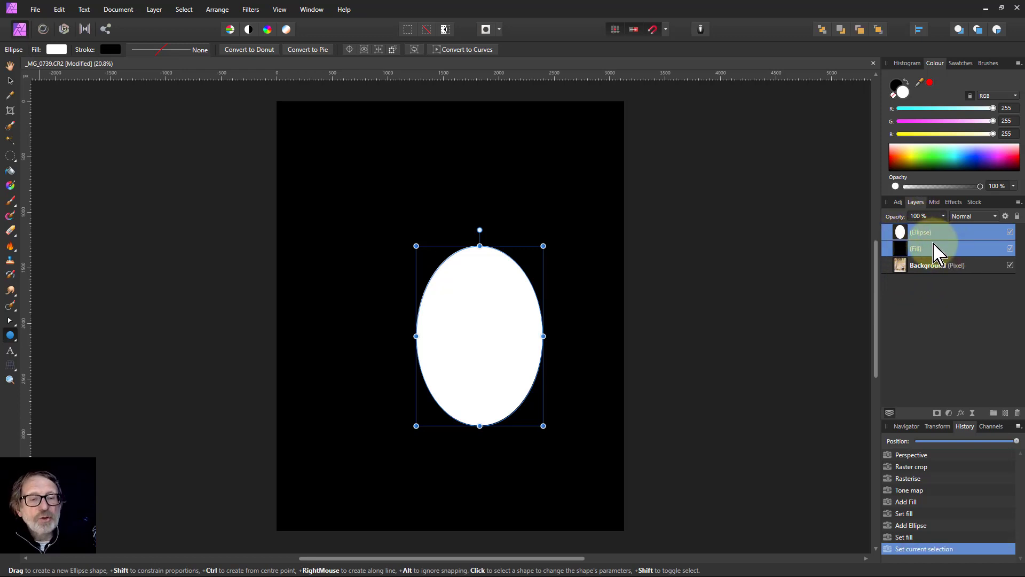
- Group the ellipse and black fill, set Multiply at 63% opacity, and nudge it into place
key("ctrl+g")
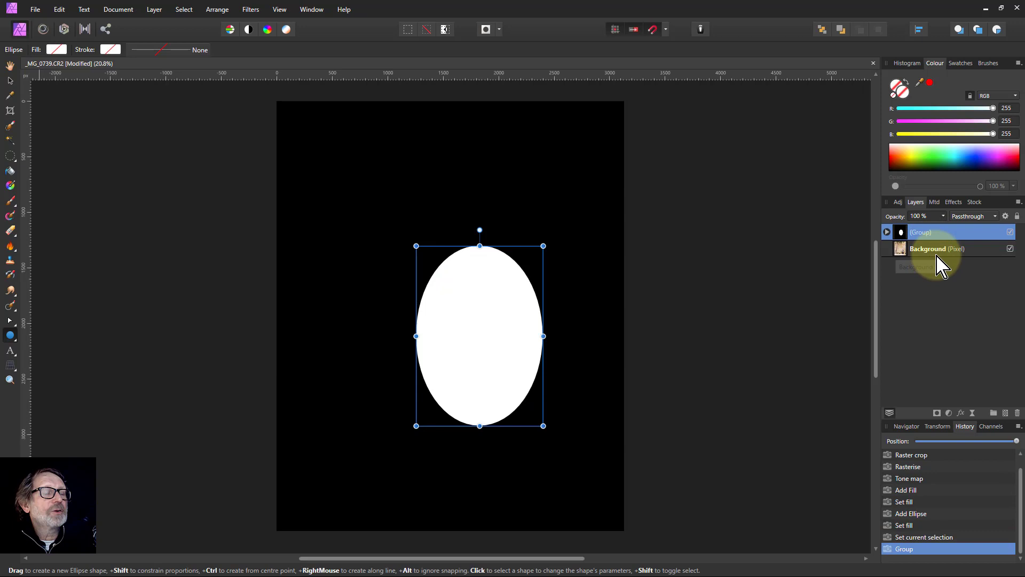
left_click(971, 217)
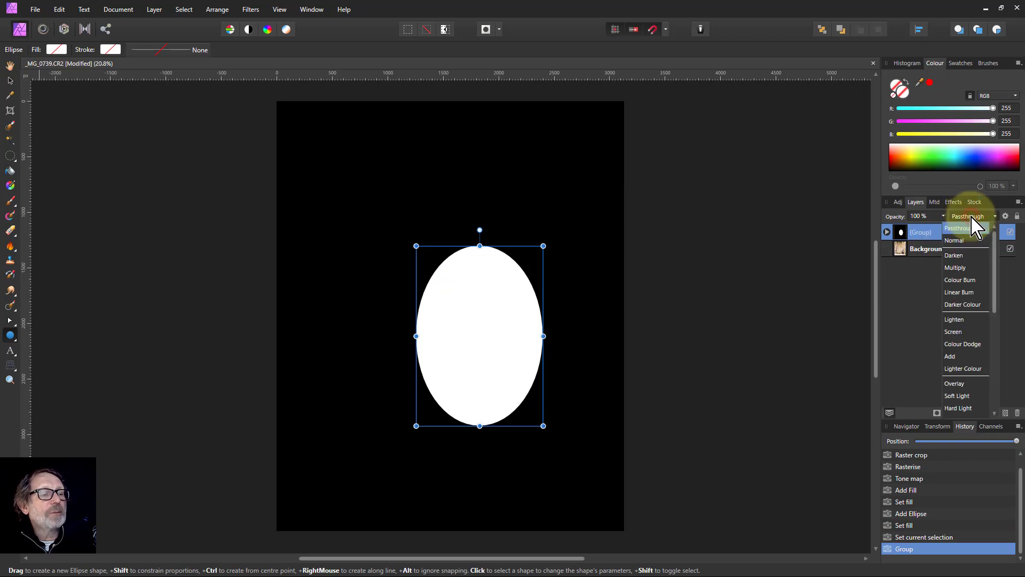
left_click(954, 268)
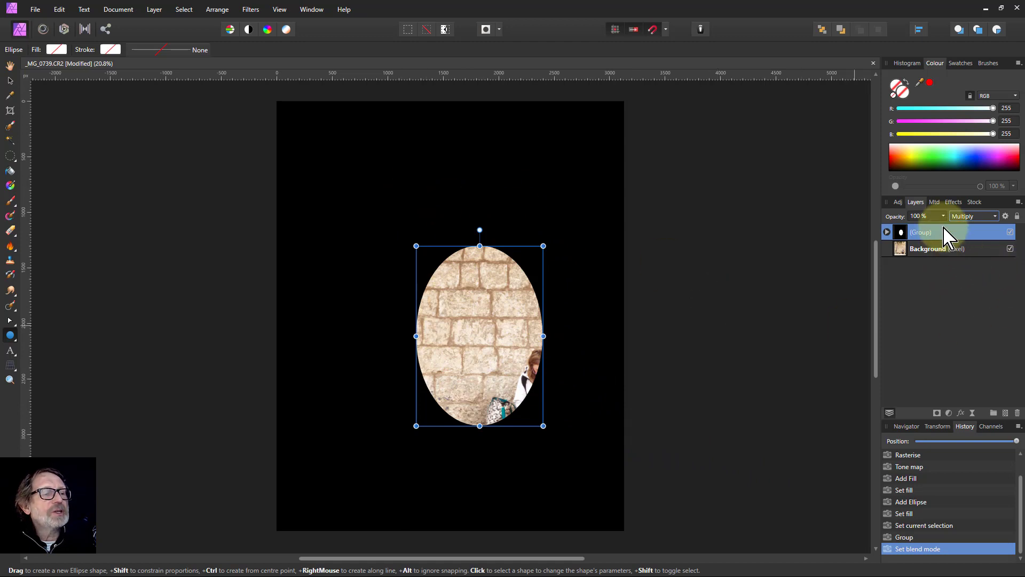
left_click_drag(943, 230, 918, 241)
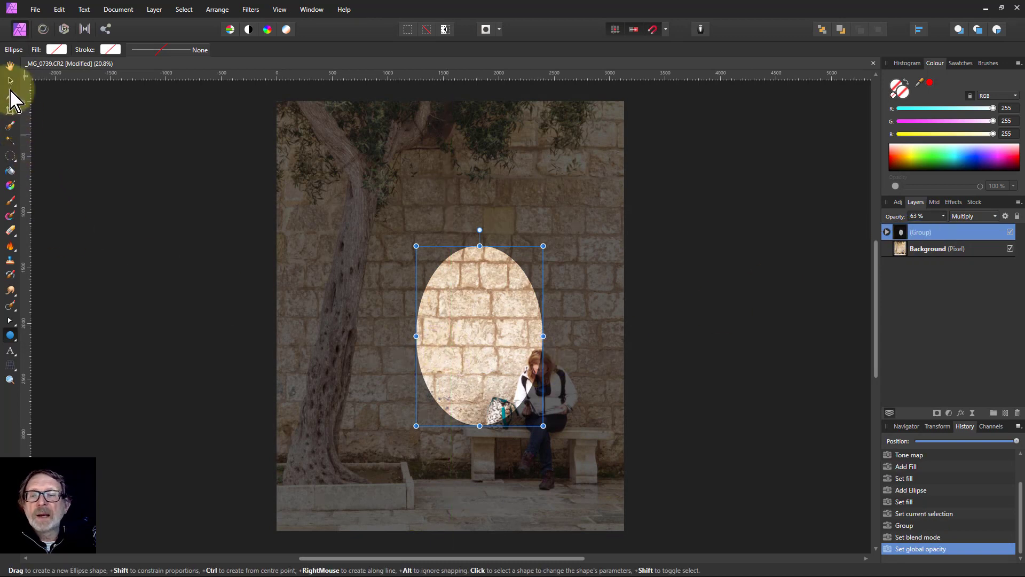
left_click(9, 80)
left_click_drag(510, 367, 465, 302)
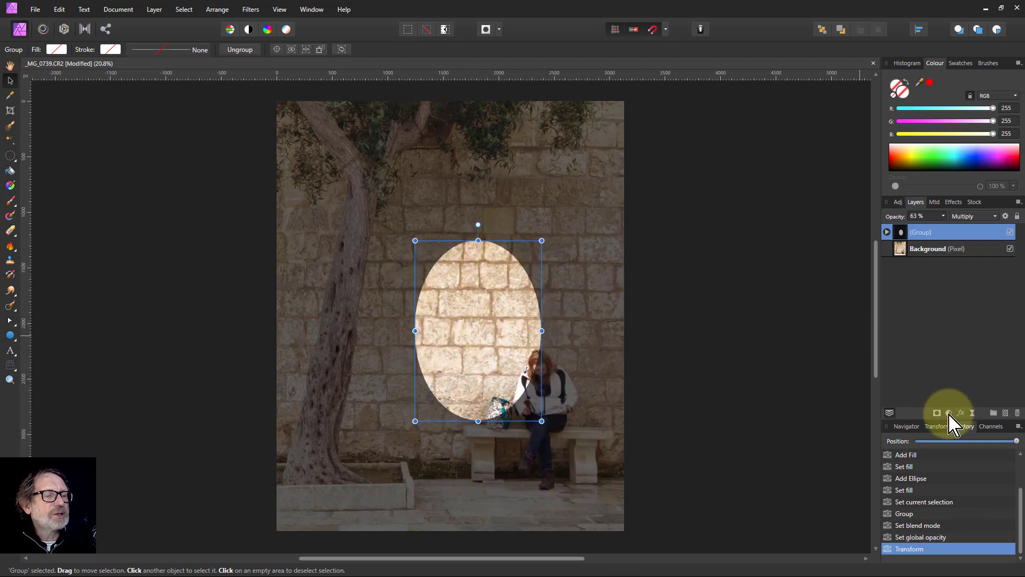
- Give the ellipse inside the group a live Gaussian Blur with a 400 px radius
left_click(887, 233)
left_click(929, 248)
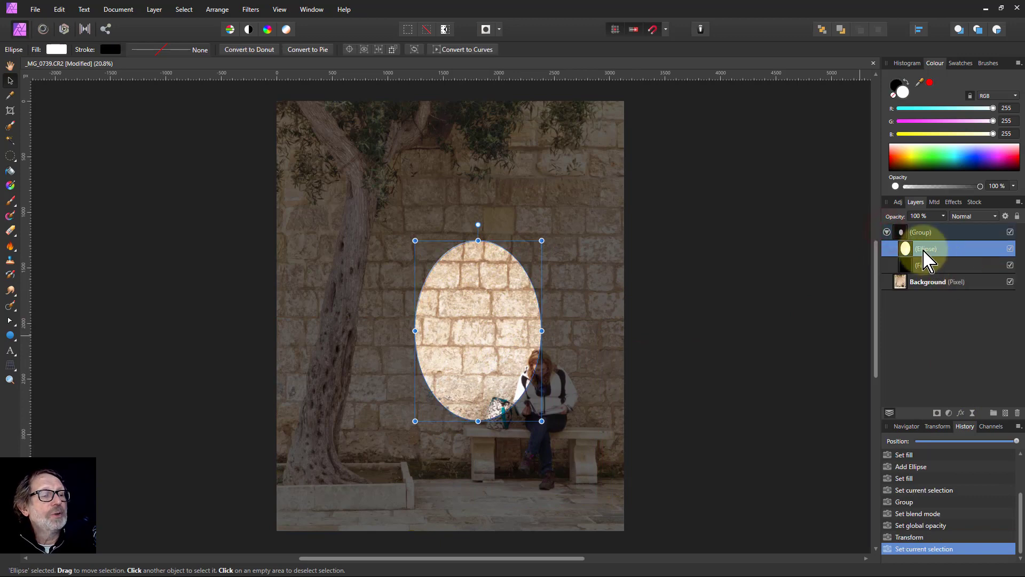
left_click(972, 414)
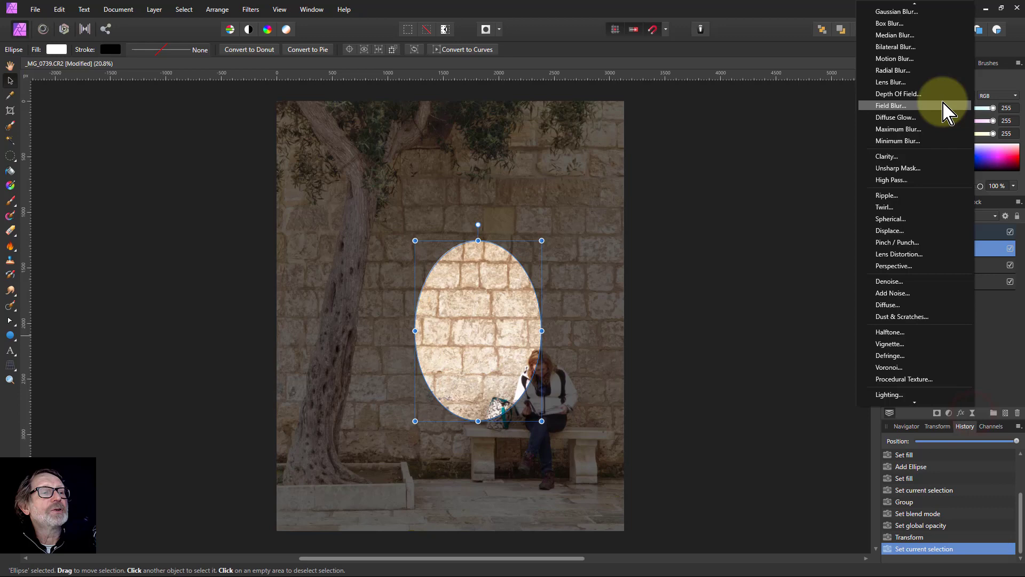
left_click(898, 8)
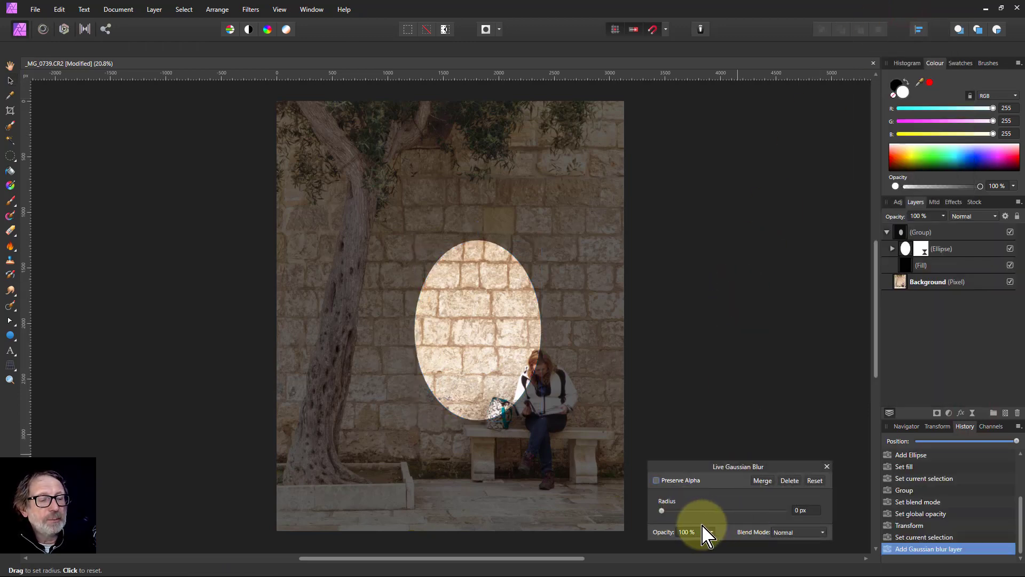
left_click_drag(661, 510, 785, 512)
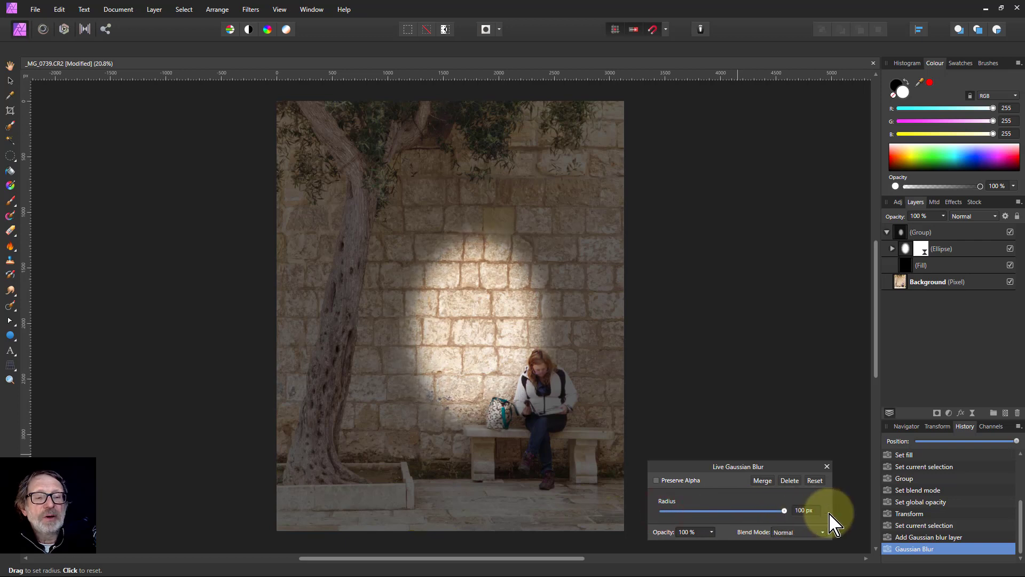
left_click(804, 511)
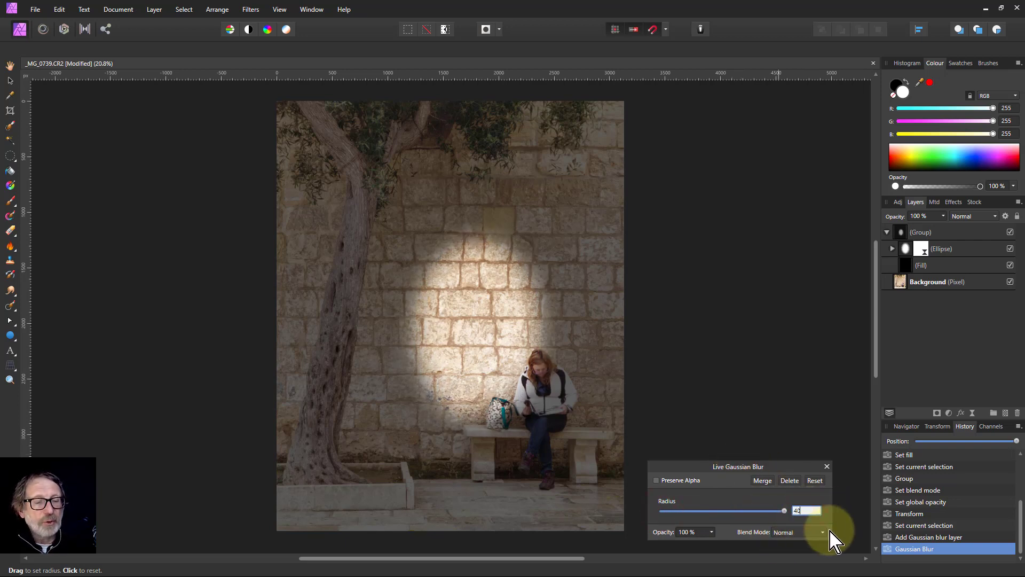
key("Return")
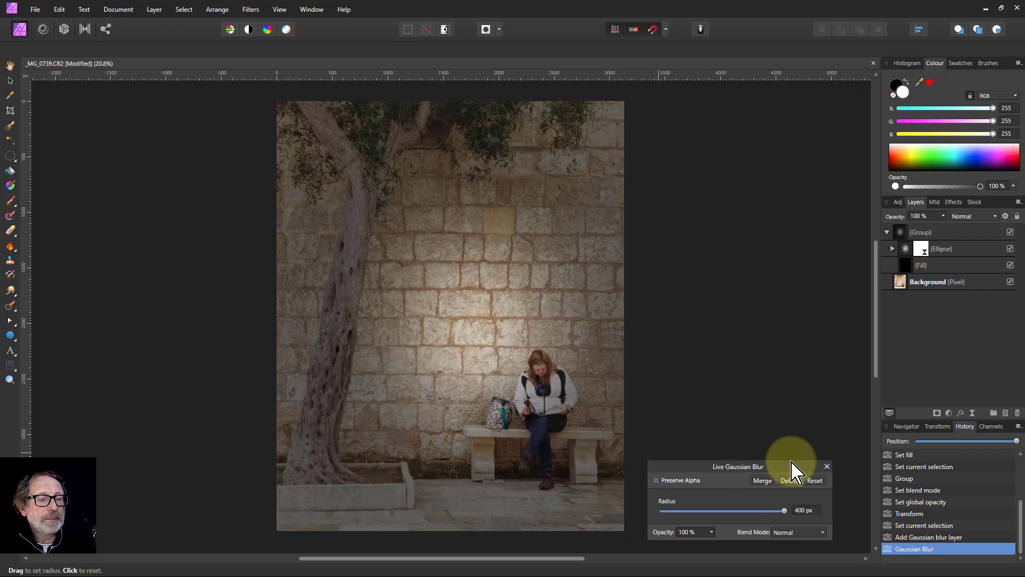
left_click(827, 467)
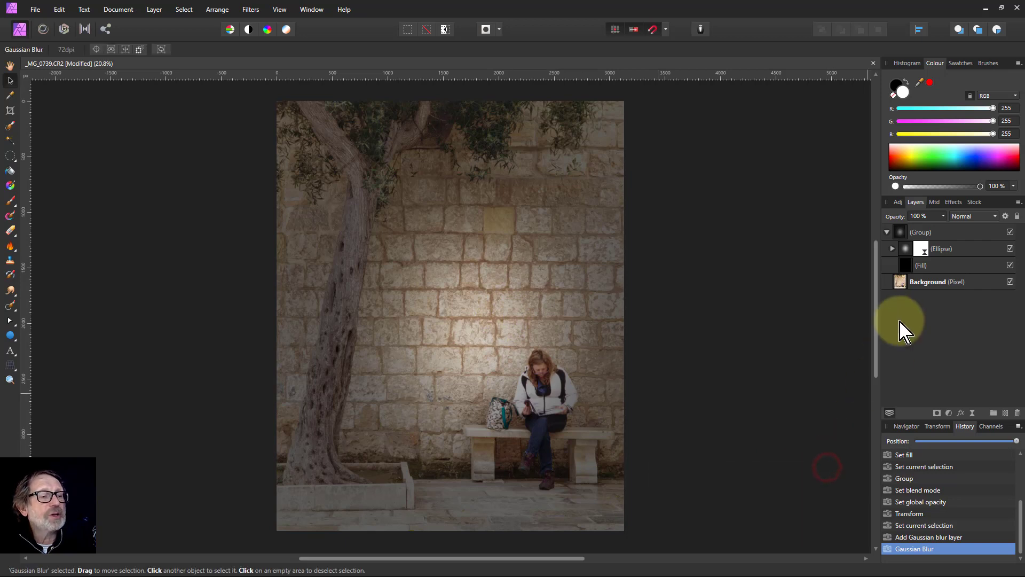
- Enlarge the ellipse downward, upward and left so it covers the woman and bench
left_click(907, 252)
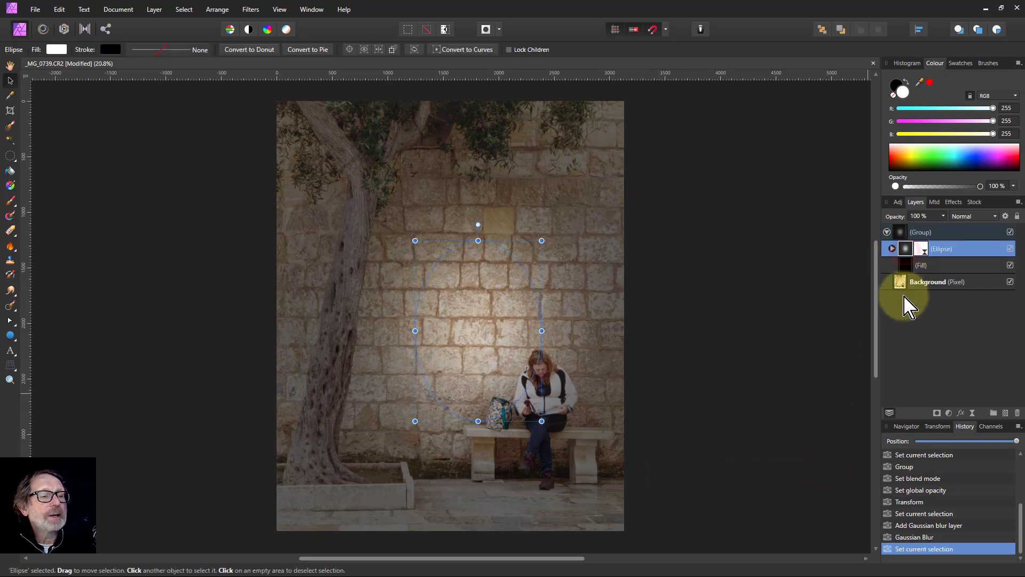
left_click_drag(542, 421, 624, 532)
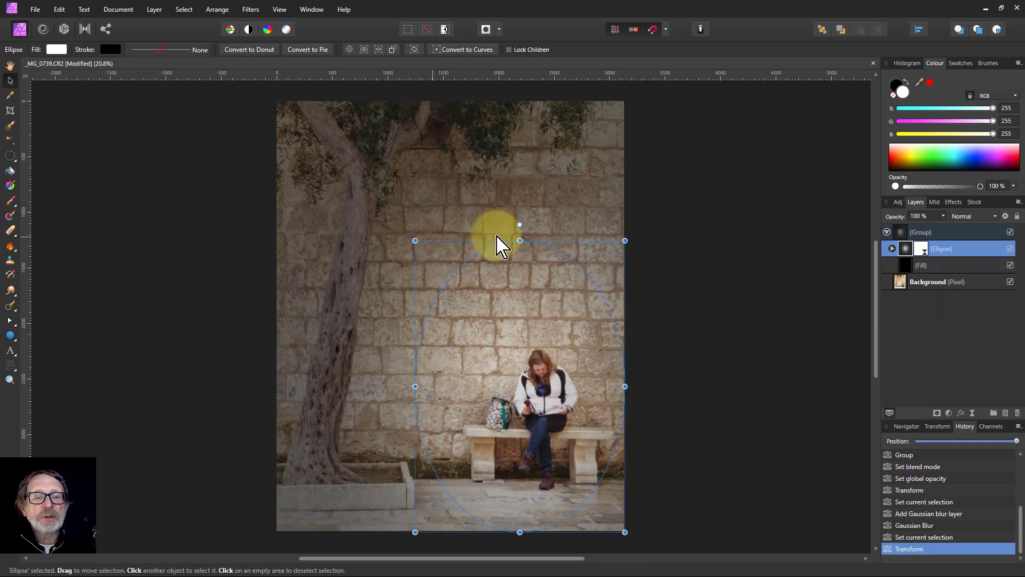
left_click_drag(520, 240, 519, 185)
left_click_drag(407, 359, 369, 373)
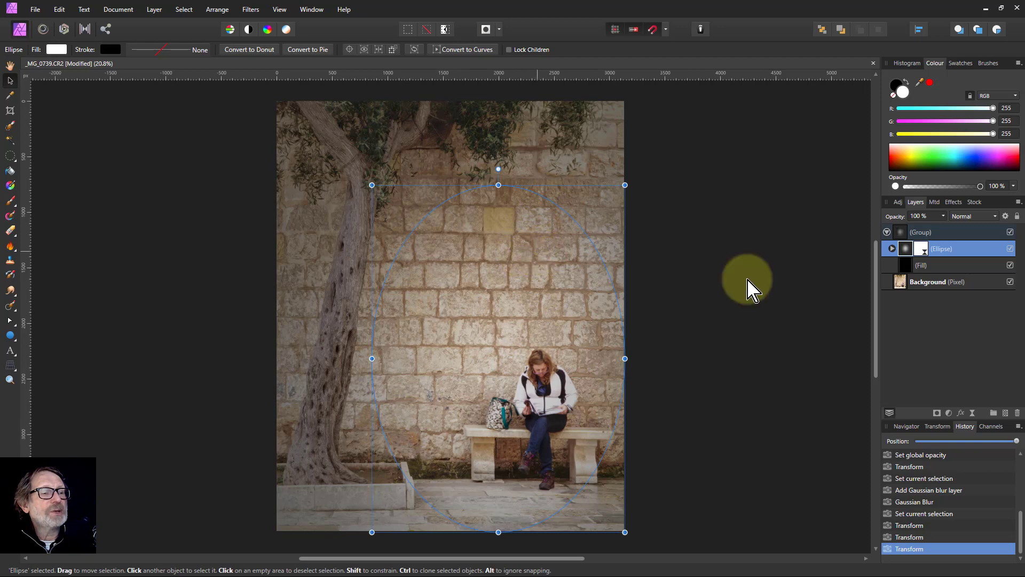
left_click(887, 232)
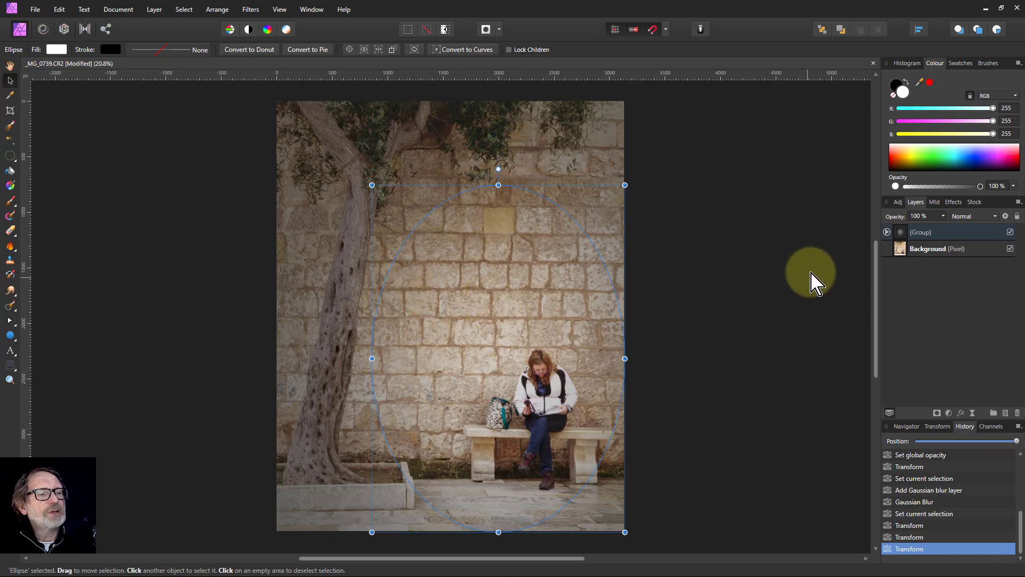
- Duplicate the Background layer and apply Detect Edges to the copy
left_click(903, 250)
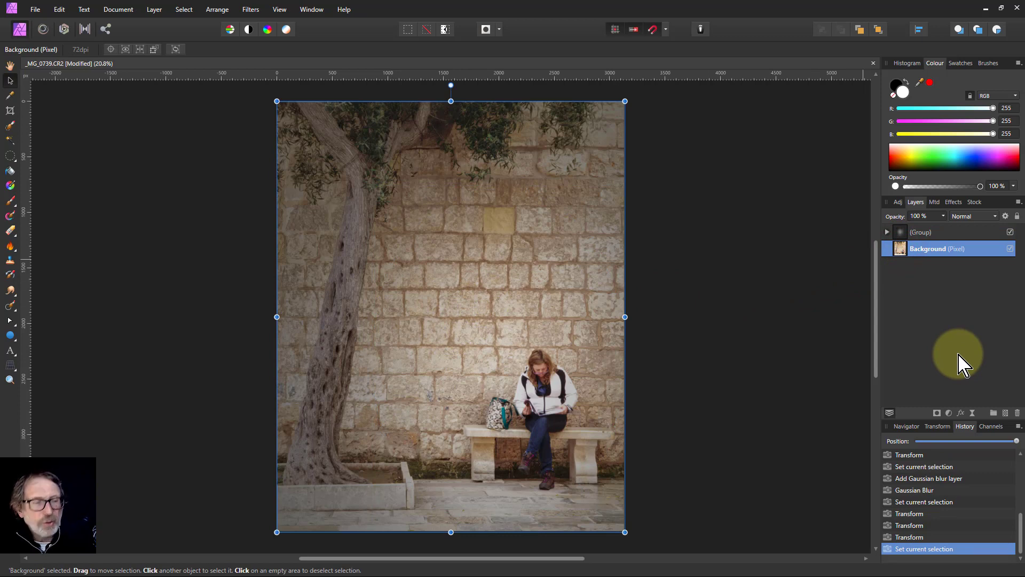
key("ctrl+j")
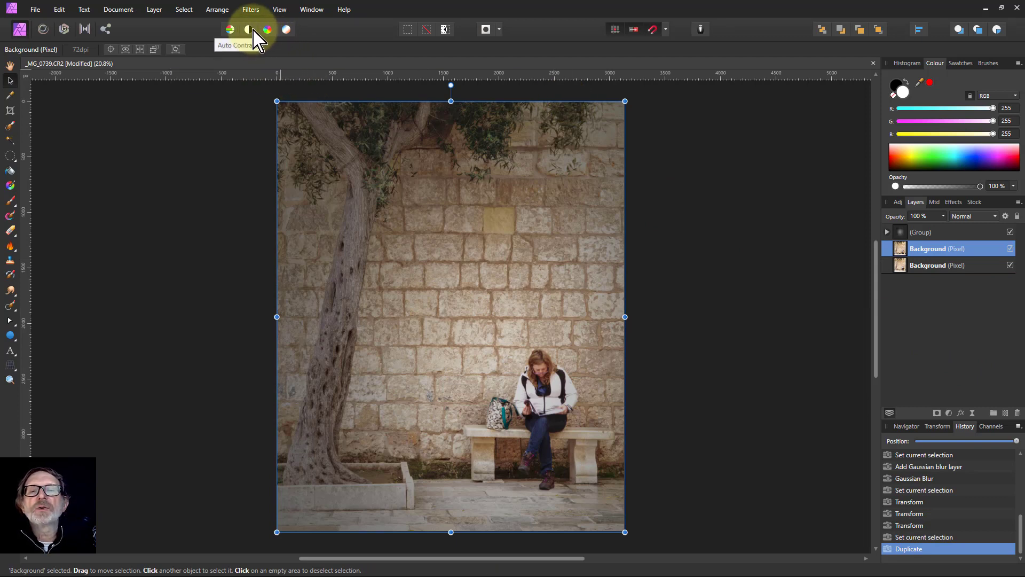
left_click(246, 11)
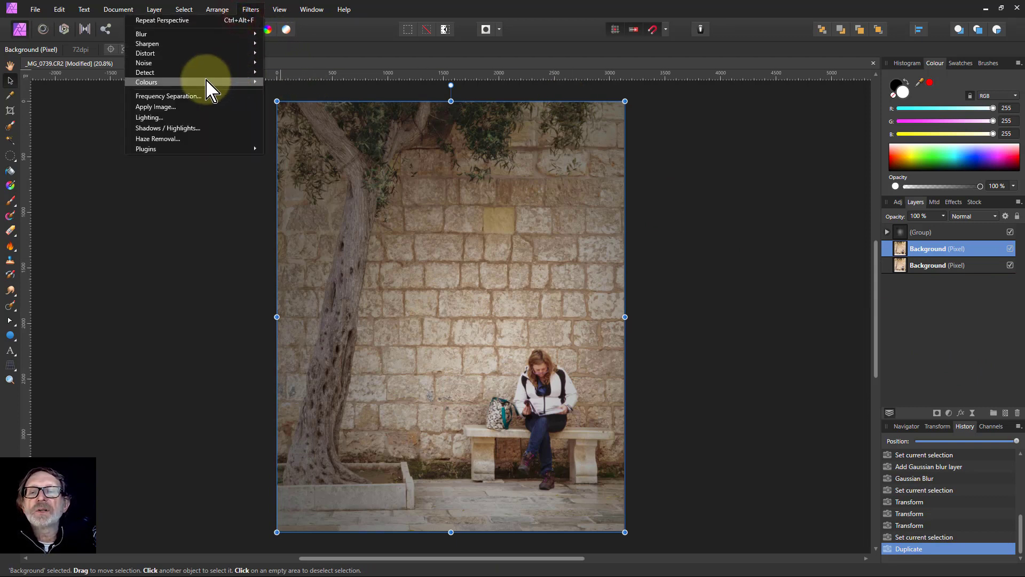
mouse_move(209, 72)
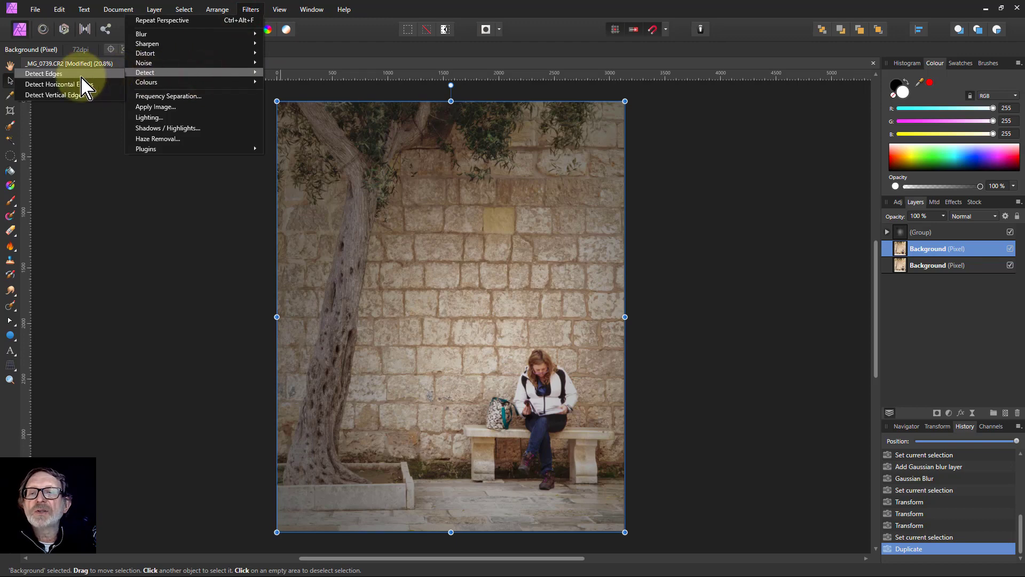
left_click(53, 74)
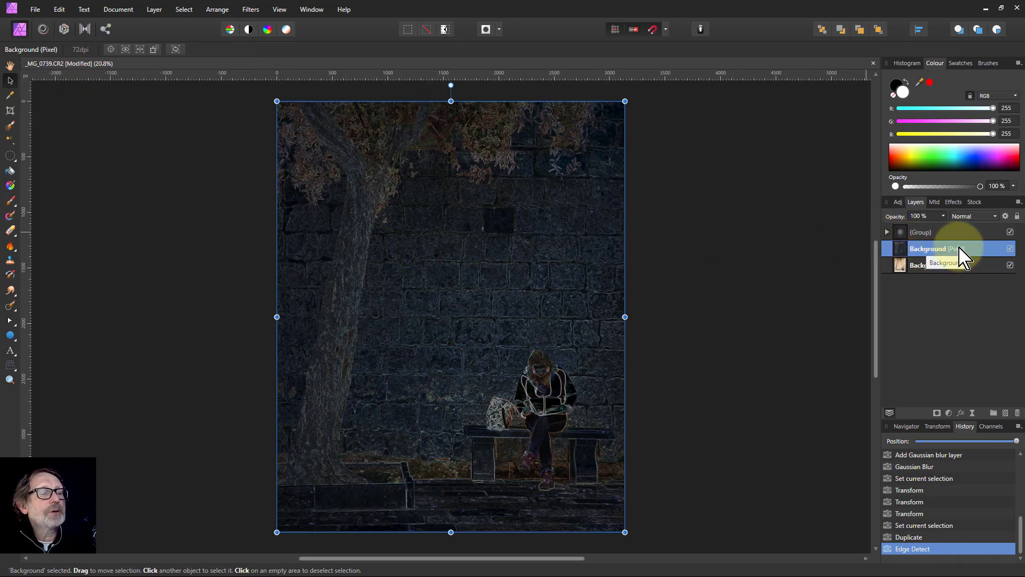
- Set the edge-detected copy to Soft Light blend mode at 47% opacity
left_click(968, 216)
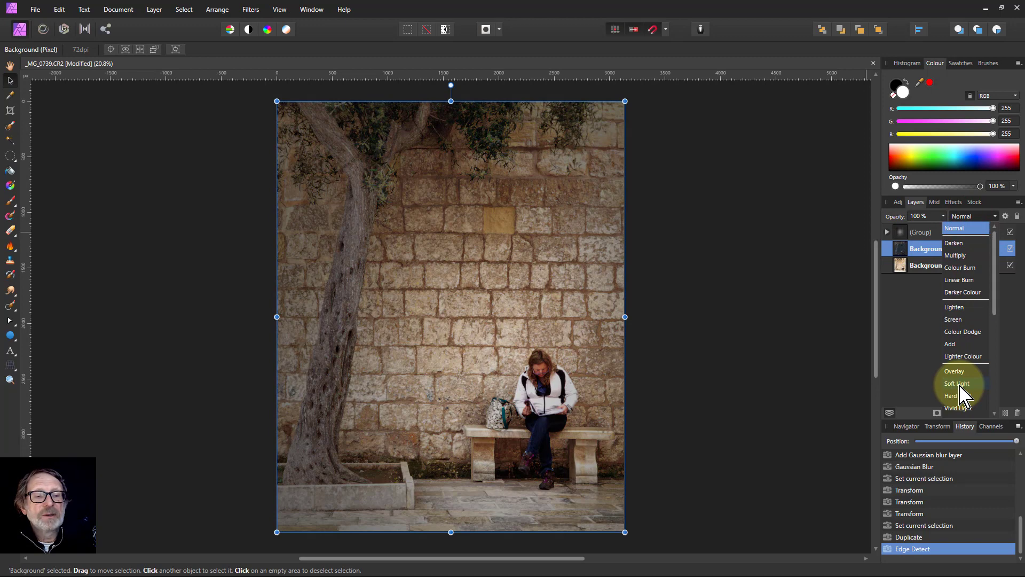
left_click(959, 384)
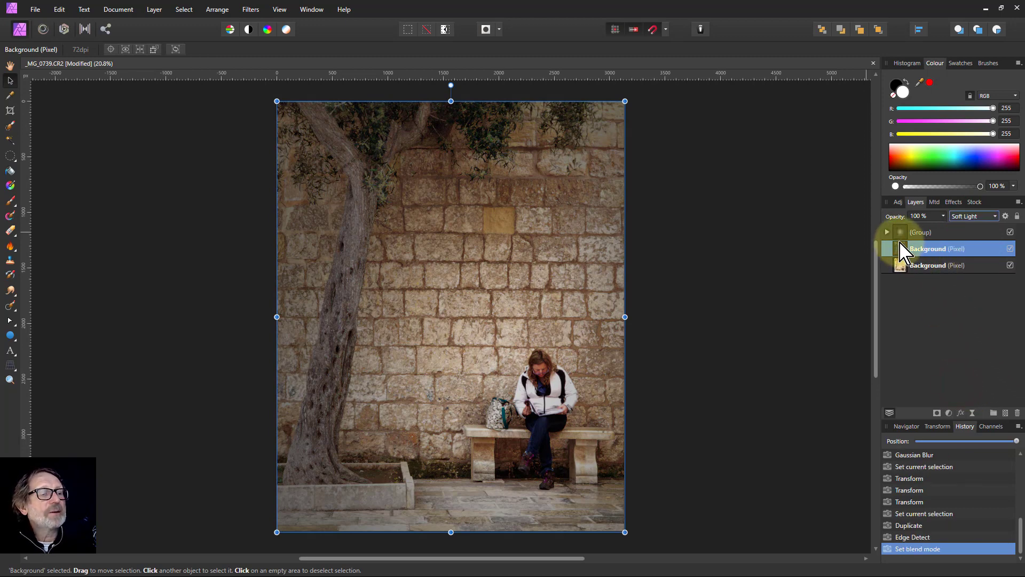
left_click(943, 216)
left_click_drag(940, 234, 913, 243)
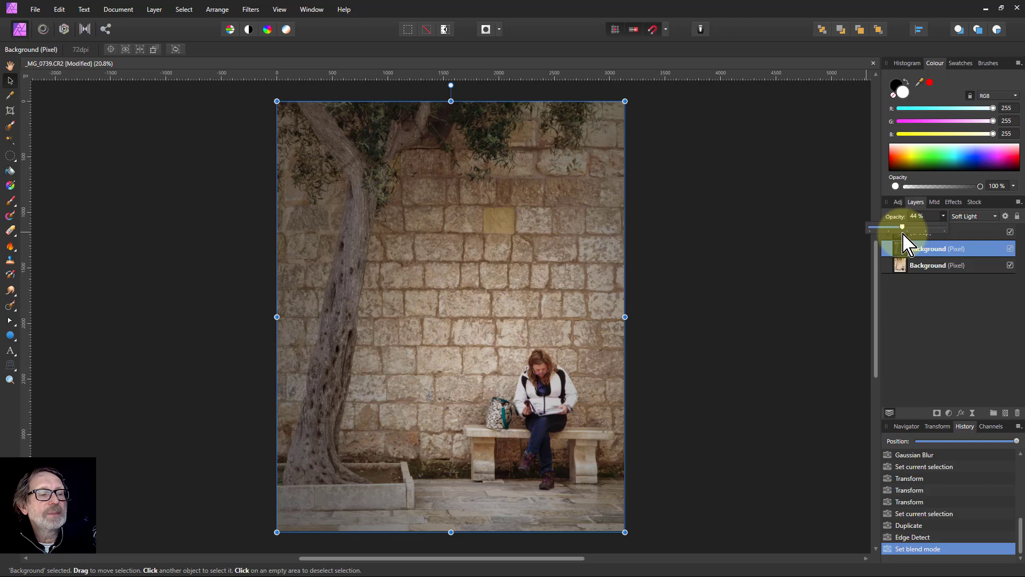
left_click_drag(906, 233, 905, 230)
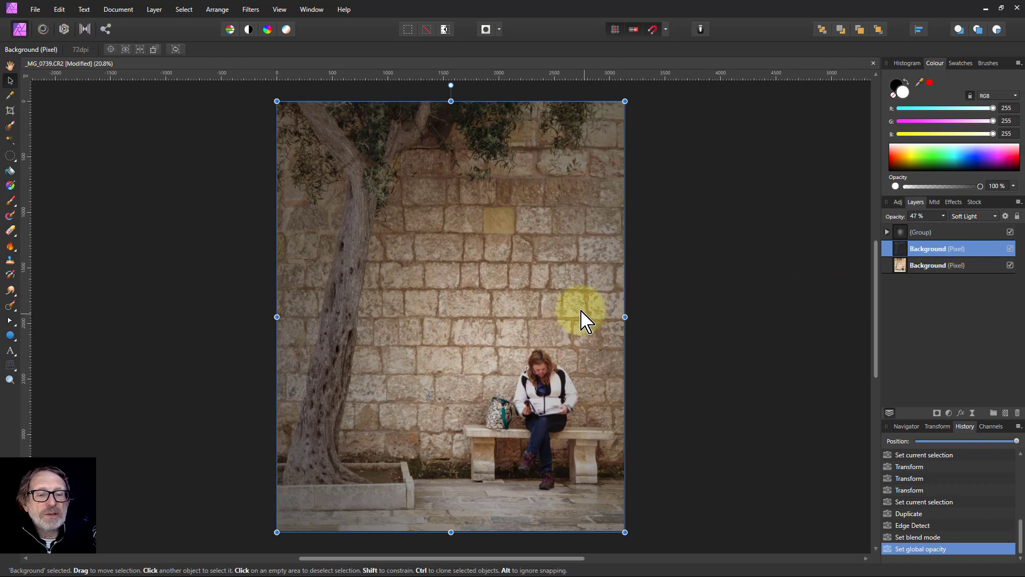
- Inspect the ellipse inside the vignette group, then collapse and reselect the group
left_click(887, 232)
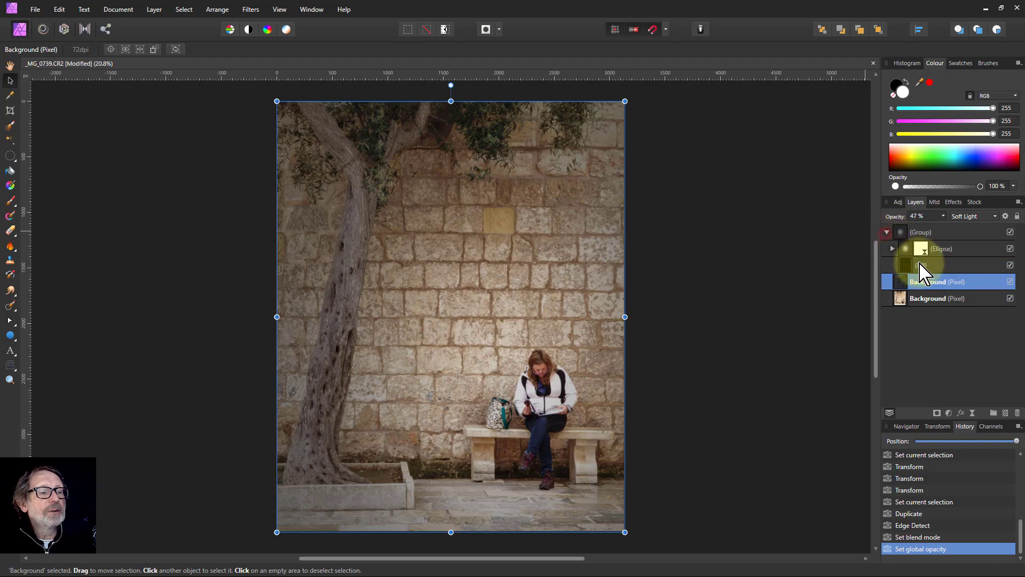
left_click(904, 252)
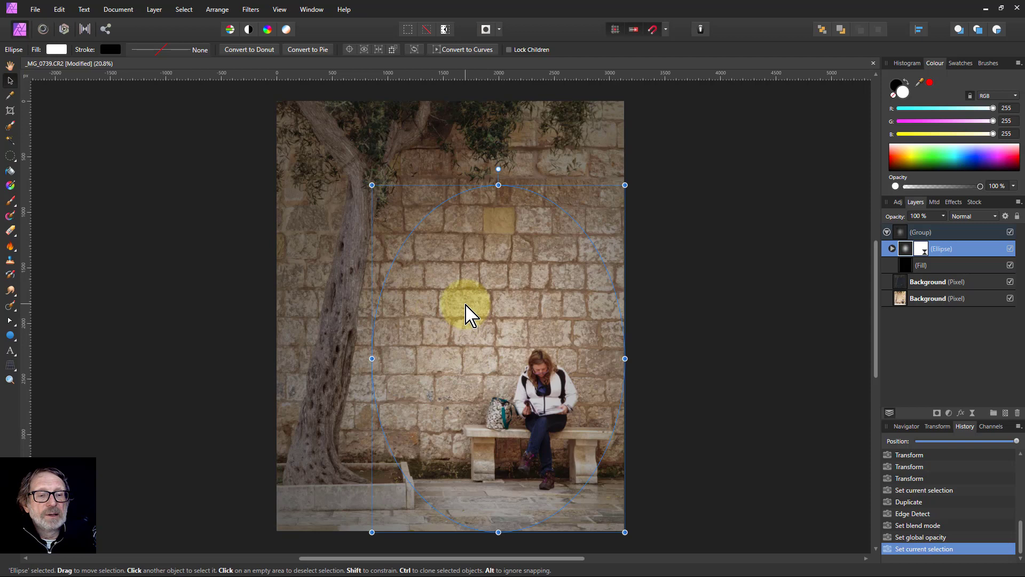
left_click(886, 231)
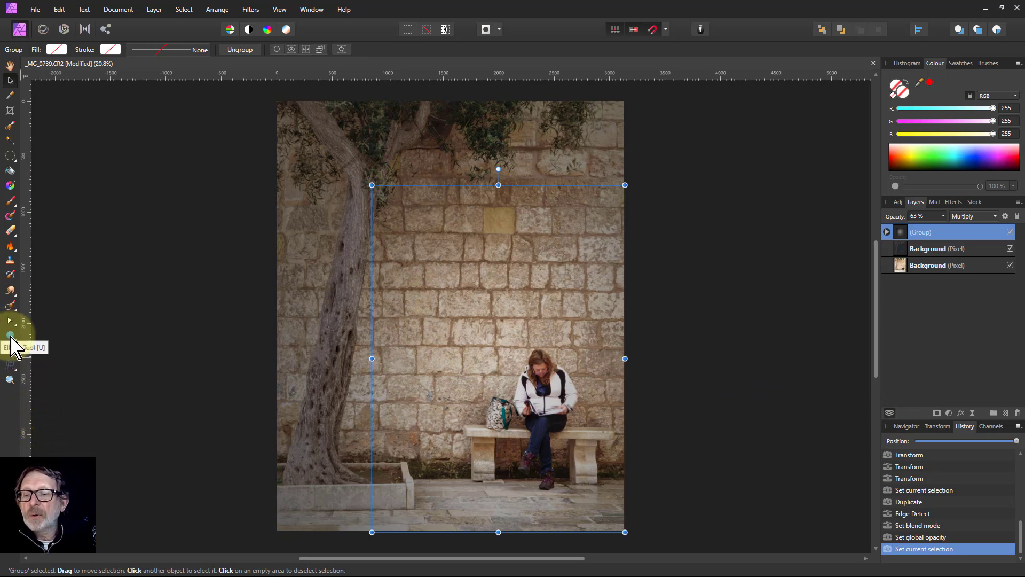
- Draw a white ellipse and move it down over the seated woman
left_click(10, 336)
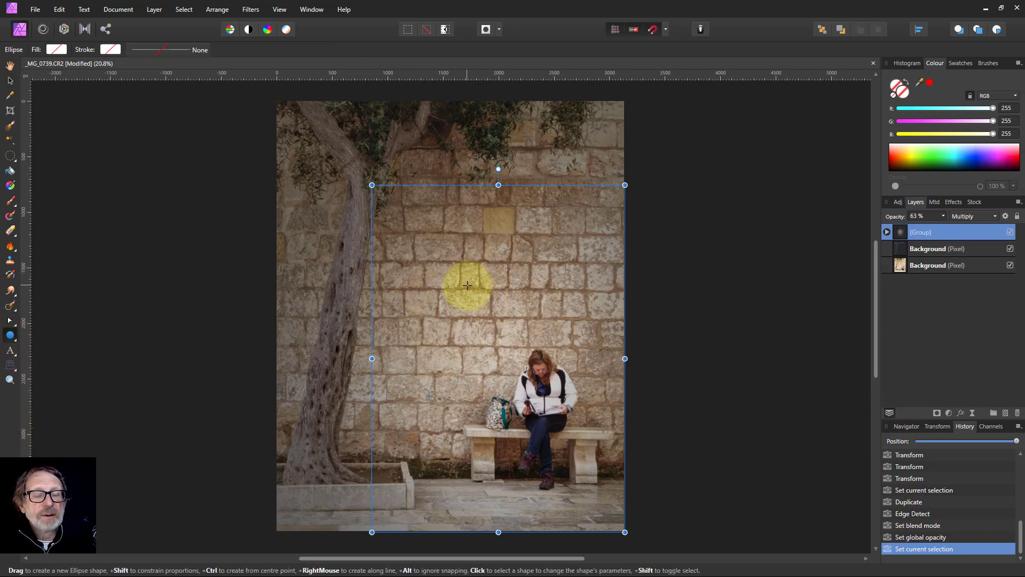
left_click_drag(472, 287, 601, 451)
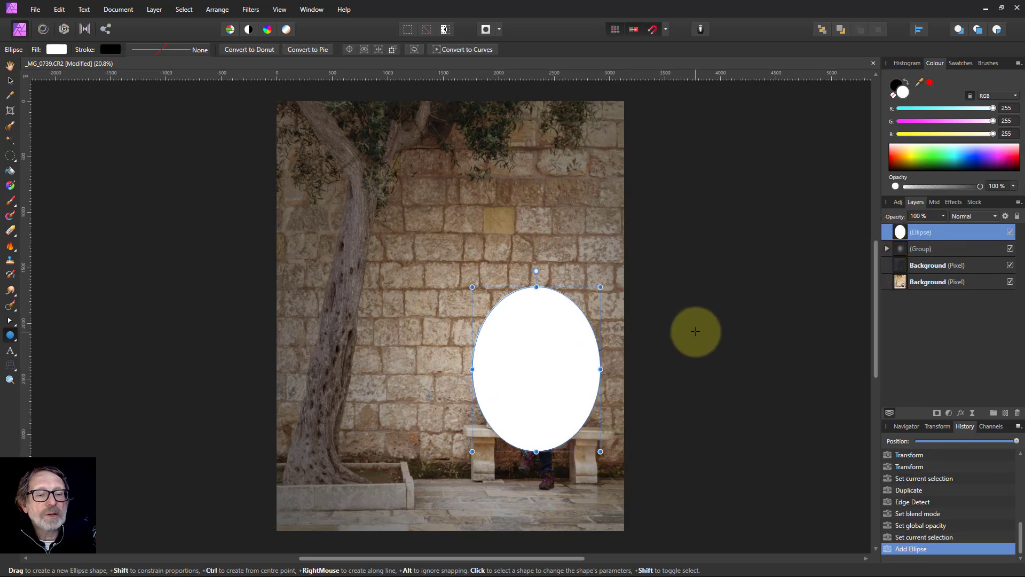
left_click(10, 80)
left_click_drag(533, 357, 527, 403)
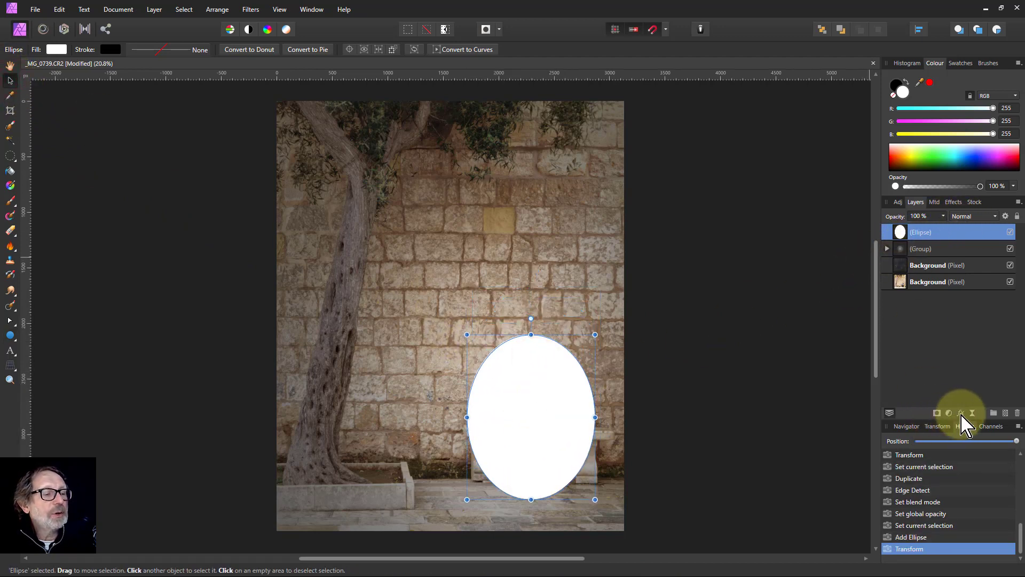
- Add a Live Gaussian Blur to the ellipse with a 300 px radius
left_click(973, 413)
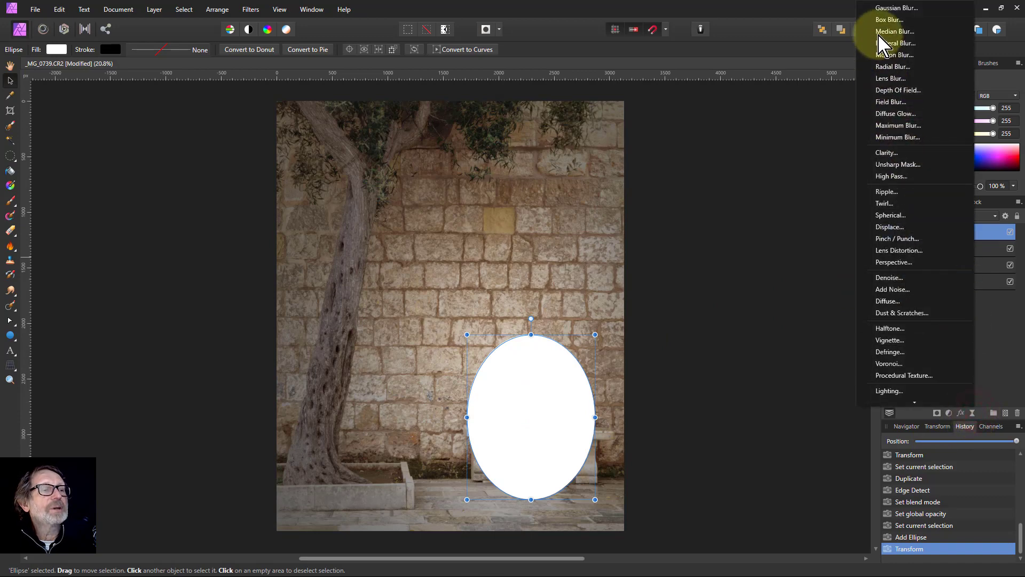
left_click(895, 8)
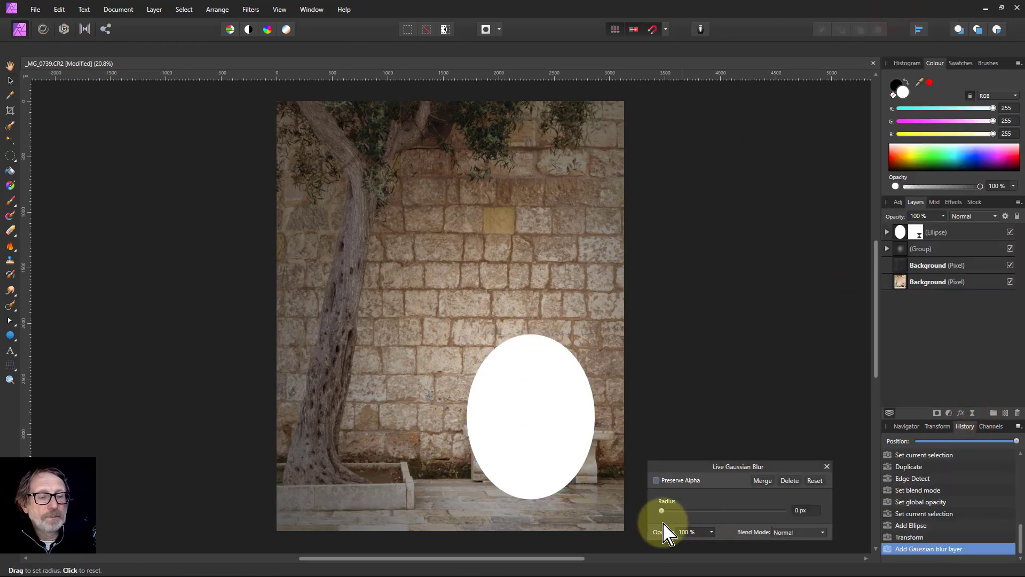
left_click_drag(664, 512, 849, 520)
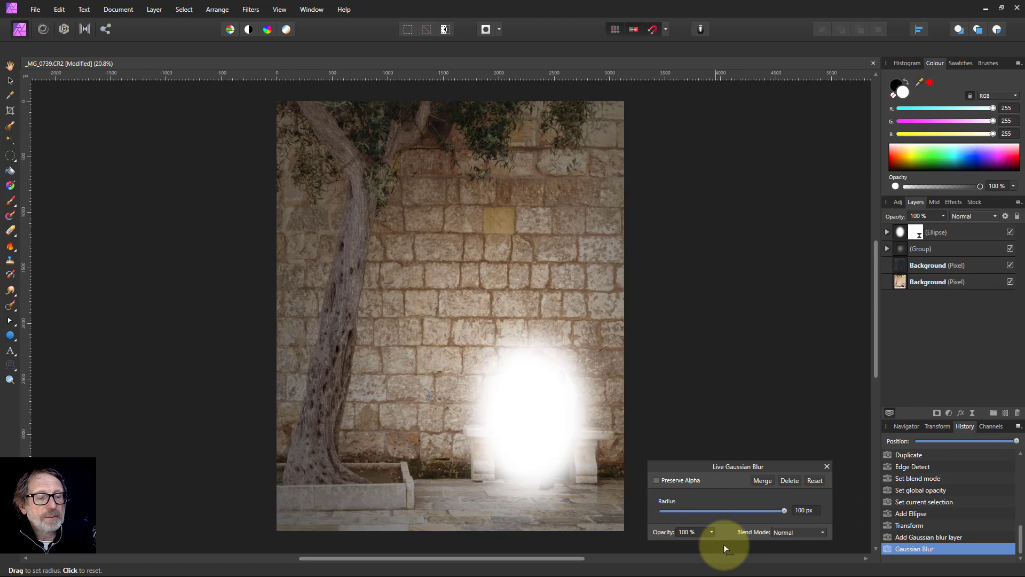
left_click(805, 511)
type("3")
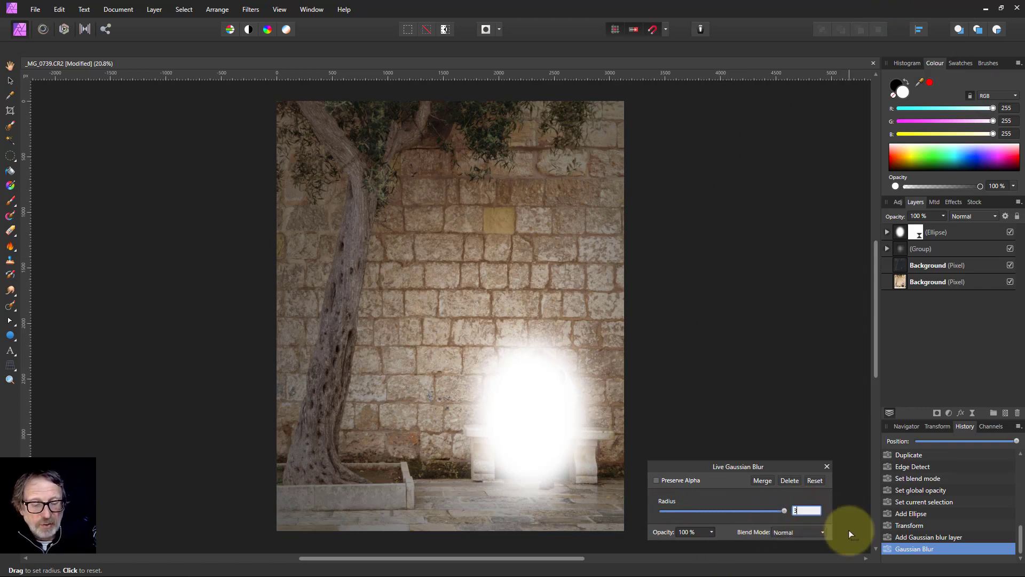
type("00")
key("Return")
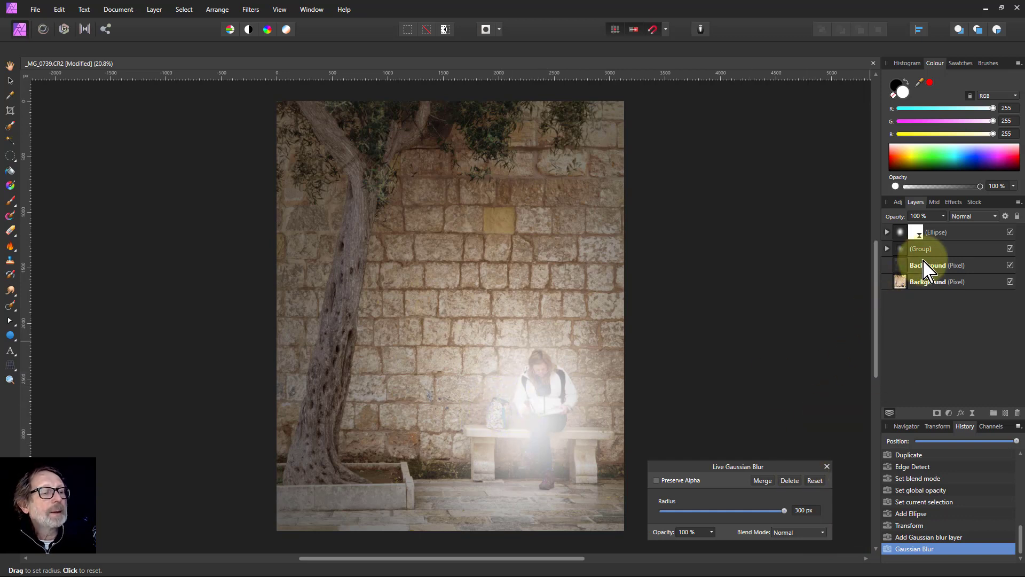
left_click(918, 232)
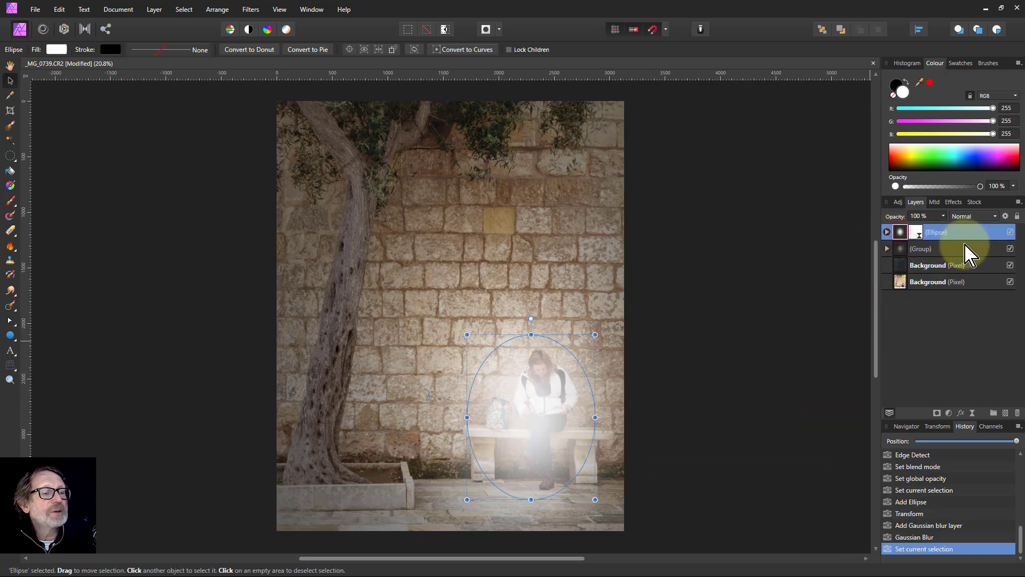
- Blend the blurred ellipse as Soft Light and reshape it around the woman
left_click(975, 217)
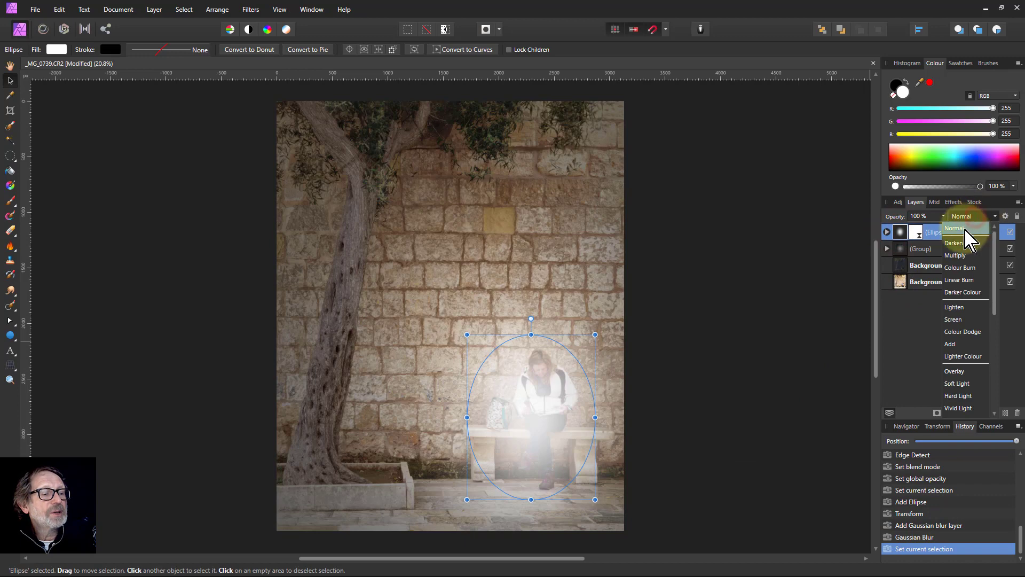
left_click(961, 384)
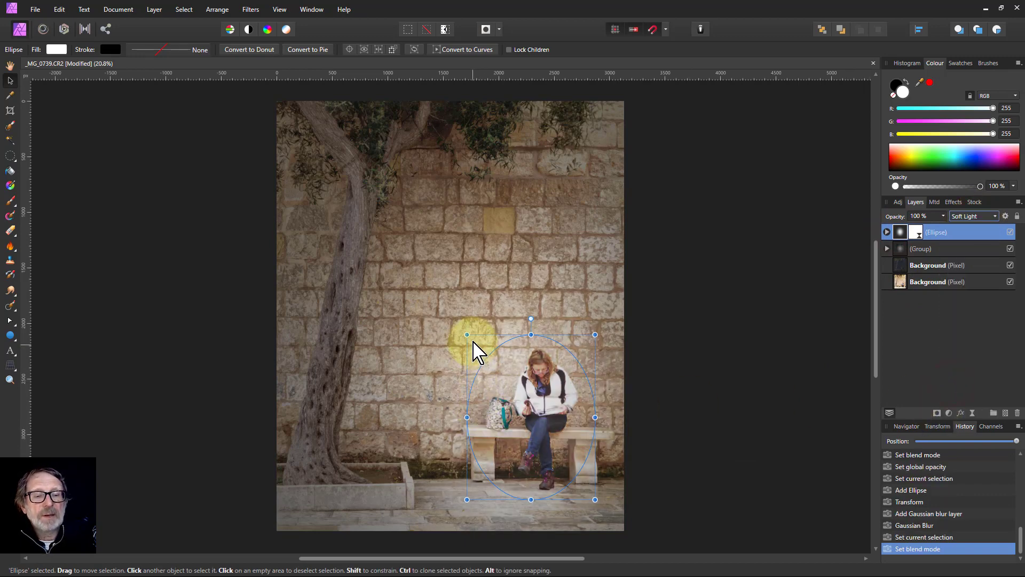
left_click_drag(466, 332, 474, 324)
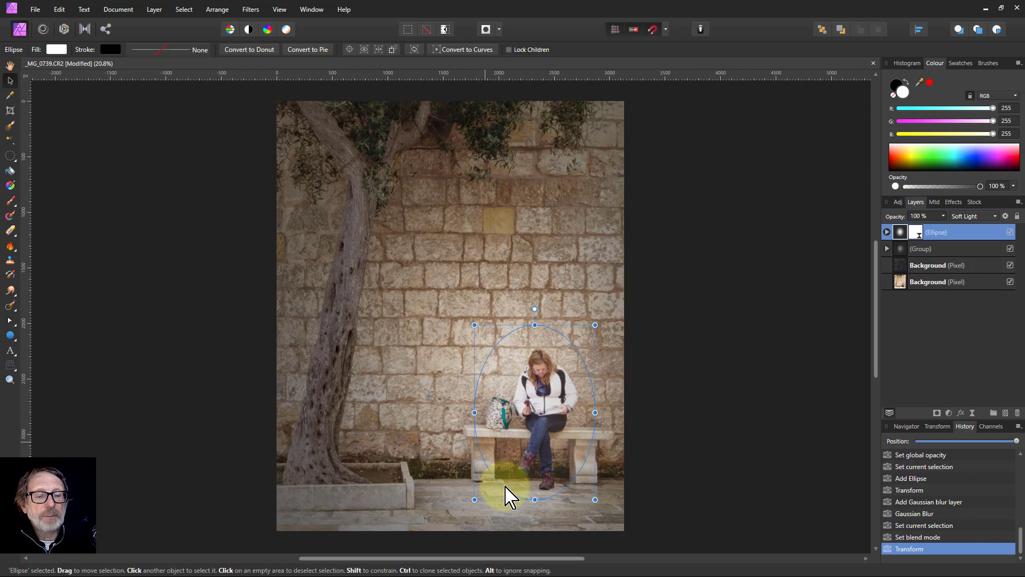
left_click(536, 505)
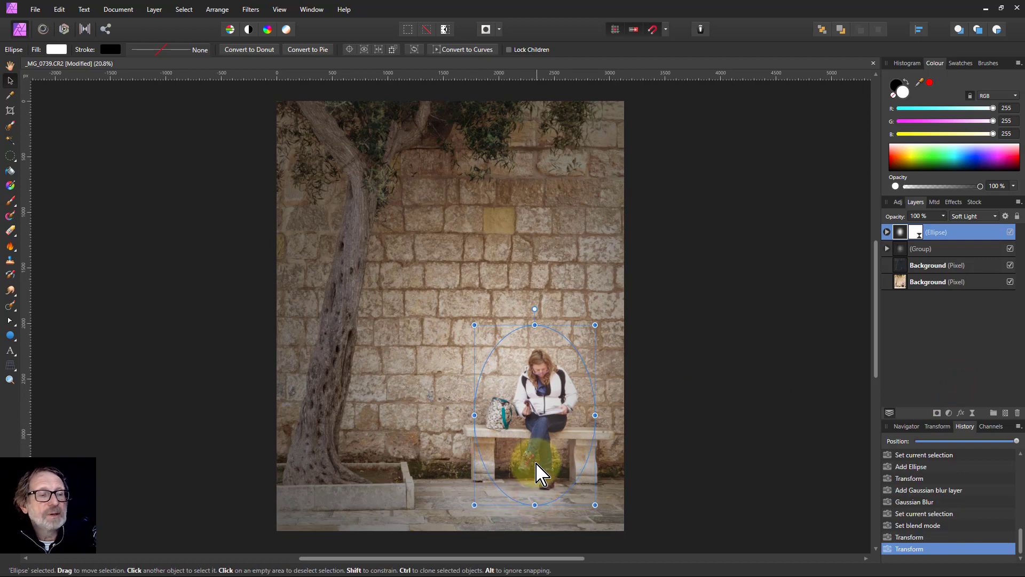
- Set the light spot ellipse to 53% opacity, toggling its visibility to compare
left_click(10, 66)
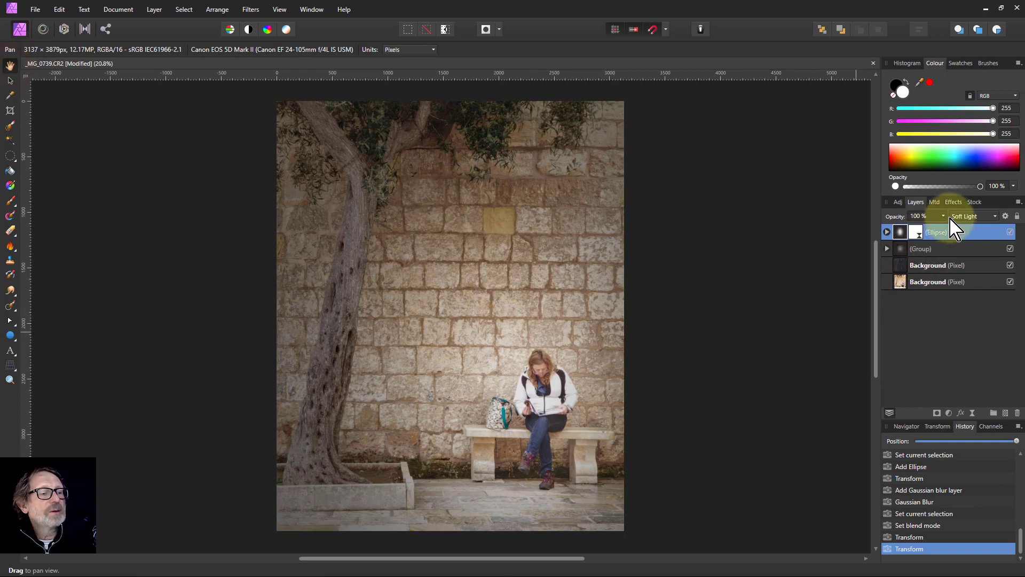
left_click_drag(948, 227, 914, 234)
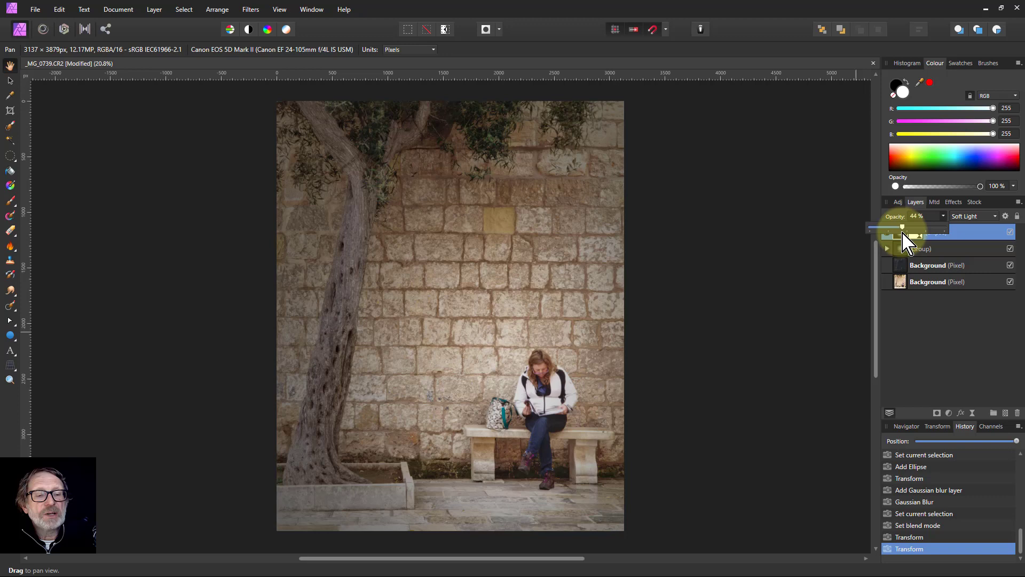
left_click_drag(902, 241, 910, 242)
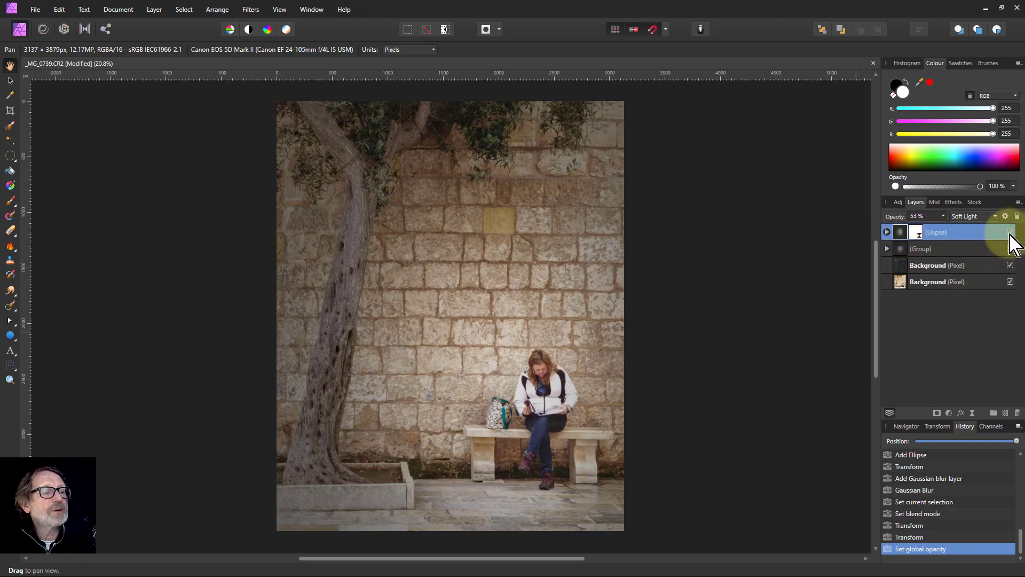
left_click(1010, 232)
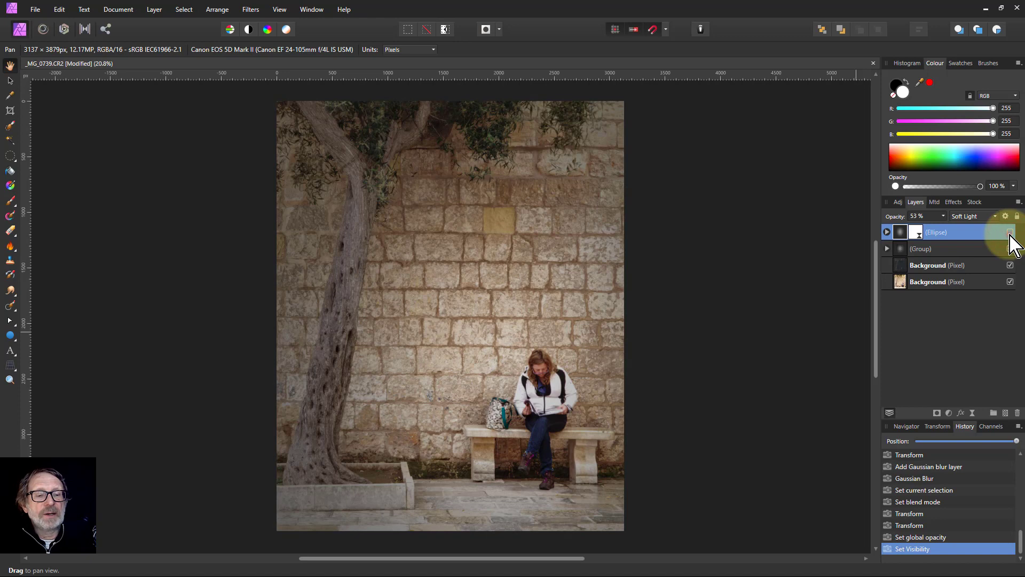
left_click(1009, 233)
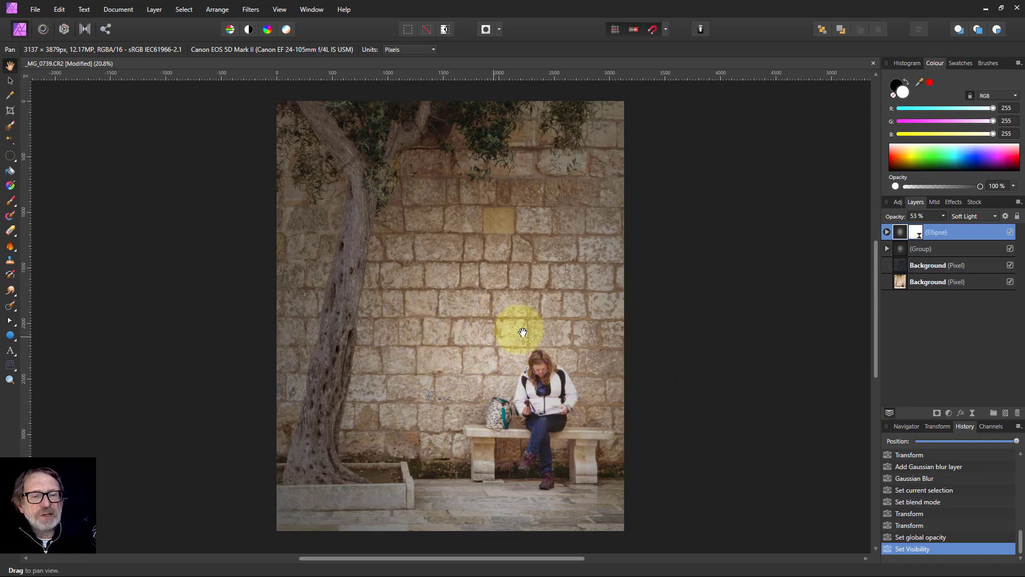
- Narrow the vignette group's ellipse from the left and extend it slightly right
left_click(887, 248)
left_click(916, 265)
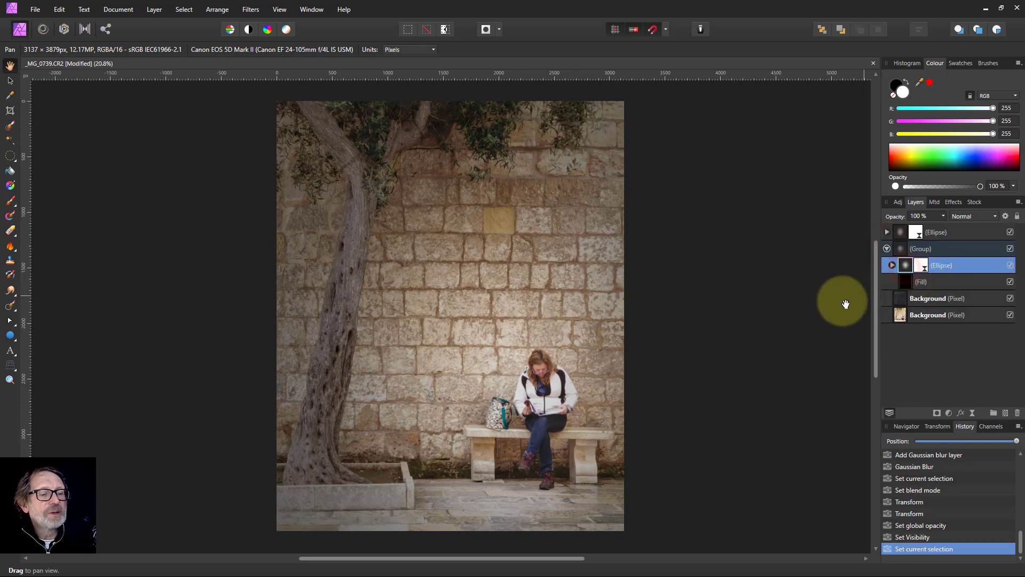
left_click(10, 80)
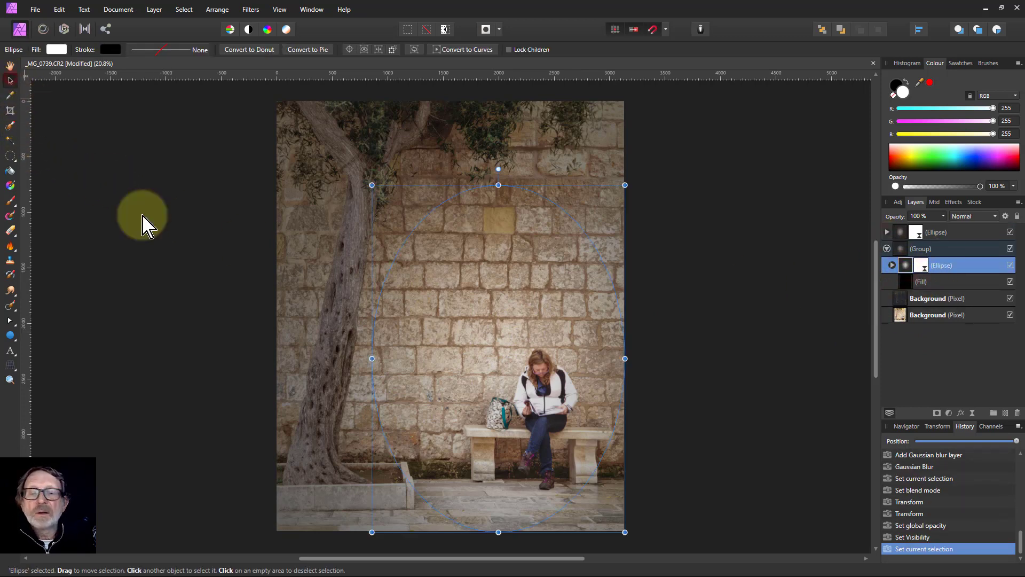
left_click_drag(371, 359, 428, 357)
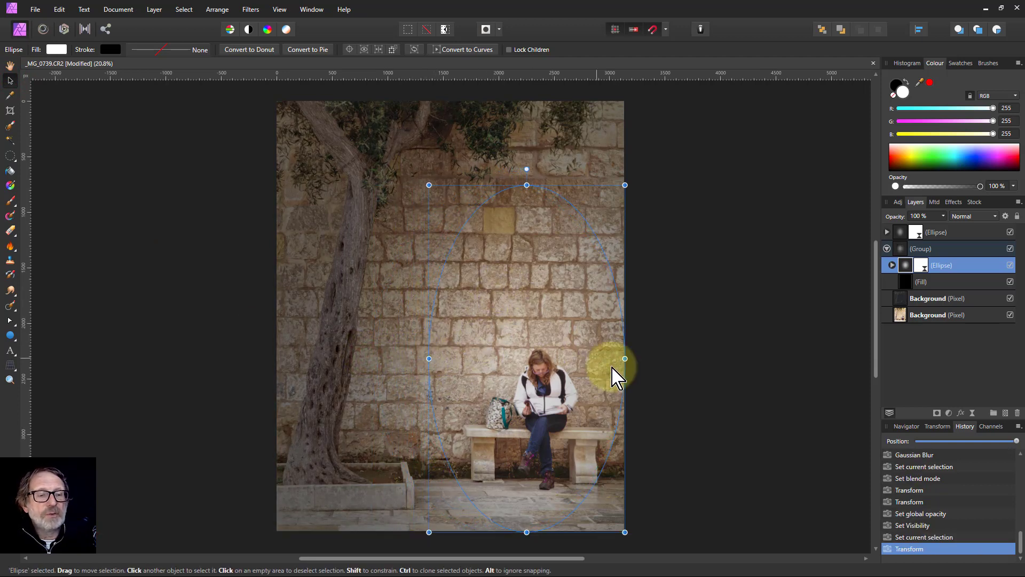
left_click_drag(625, 359, 635, 360)
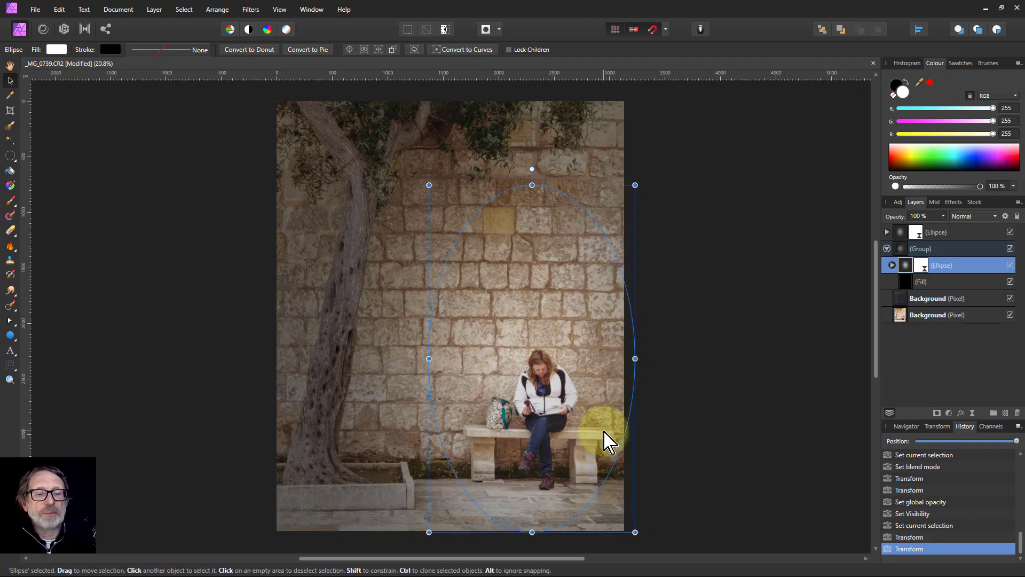
left_click(11, 65)
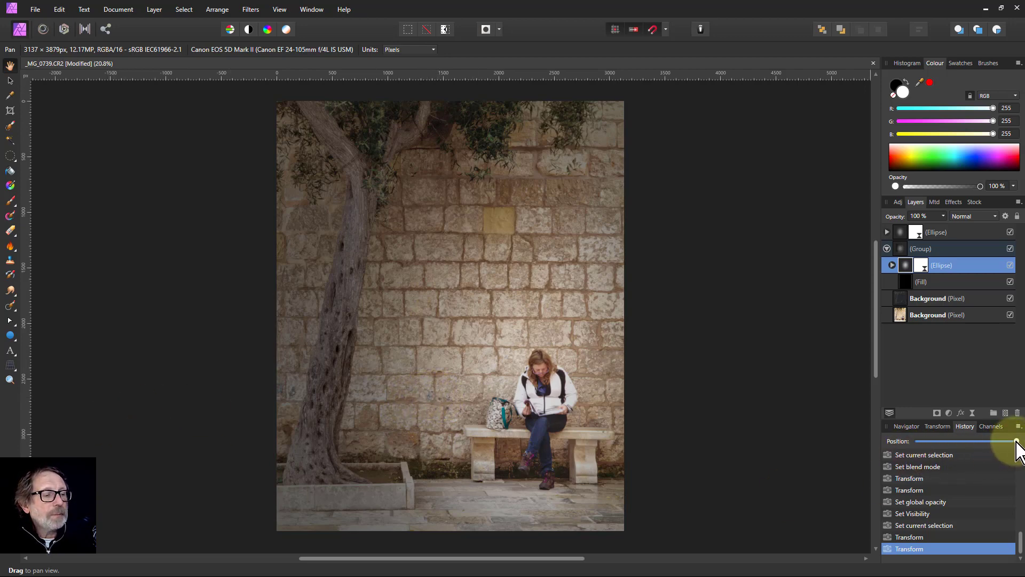
mouse_move(1016, 441)
left_mouse_down()
mouse_move(897, 441)
mouse_move(883, 451)
mouse_move(1016, 441)
left_mouse_up()
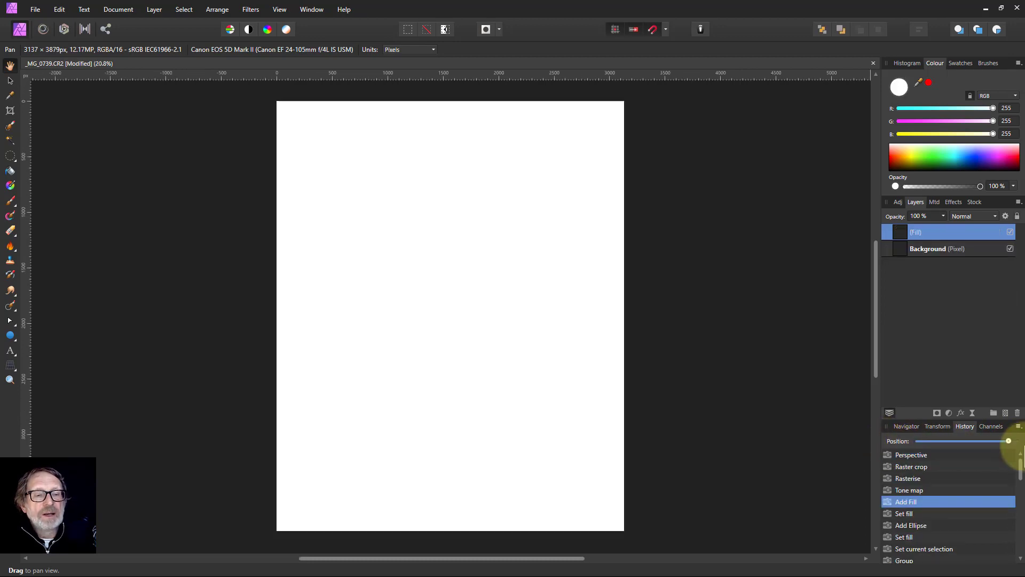